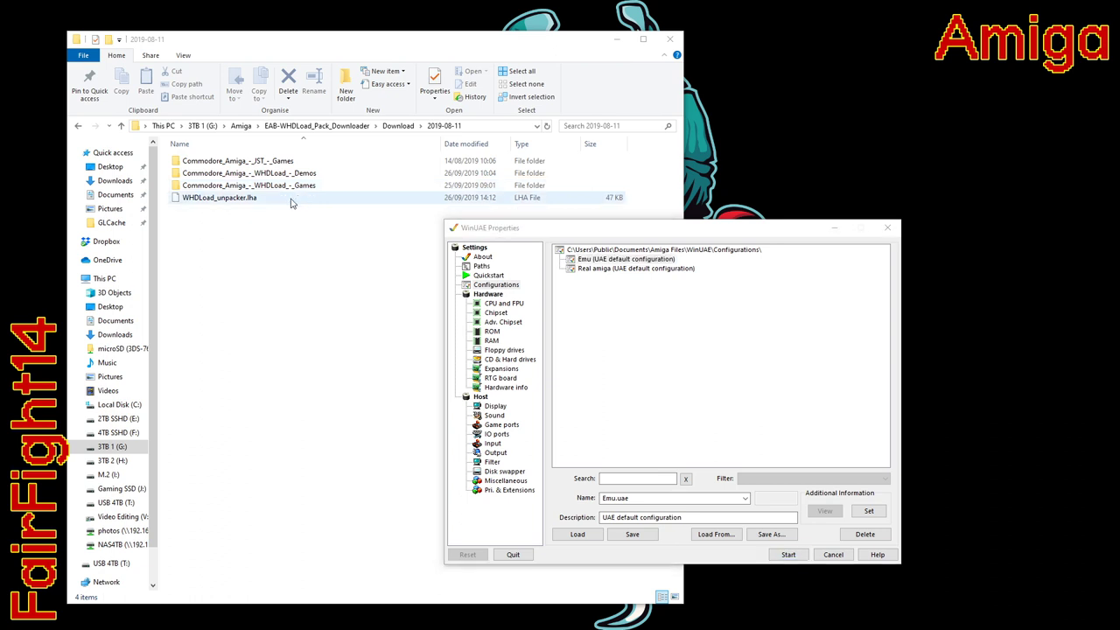
Switch from File Explorer to WinUAE Properties and load the Emu configuration
{"action": "left_click", "coordinate": [291, 203]}
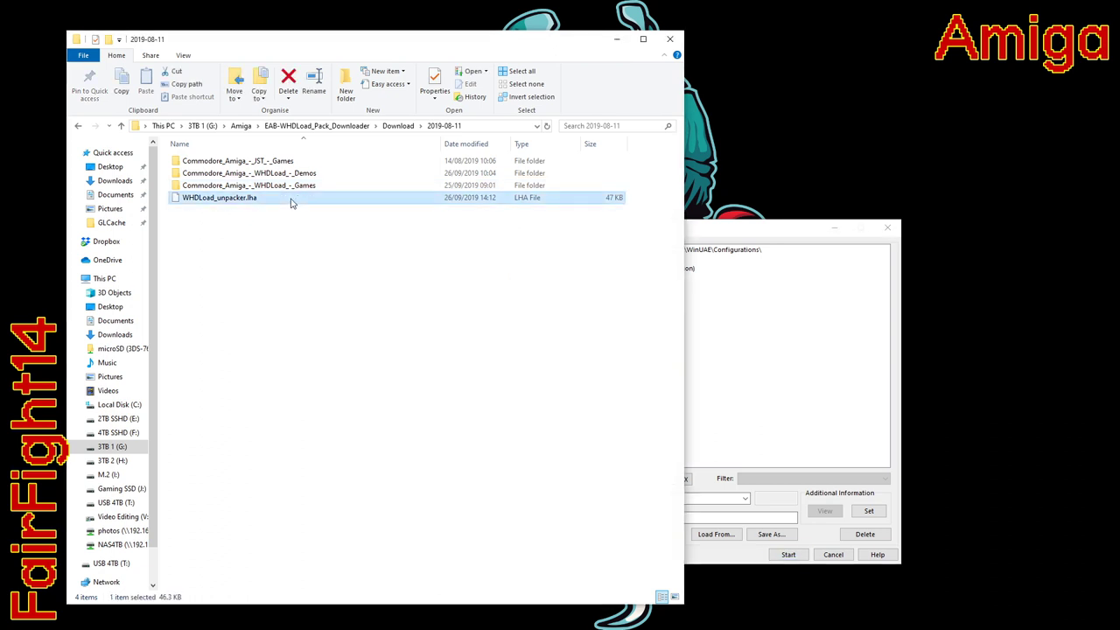
{"action": "left_click", "coordinate": [724, 229]}
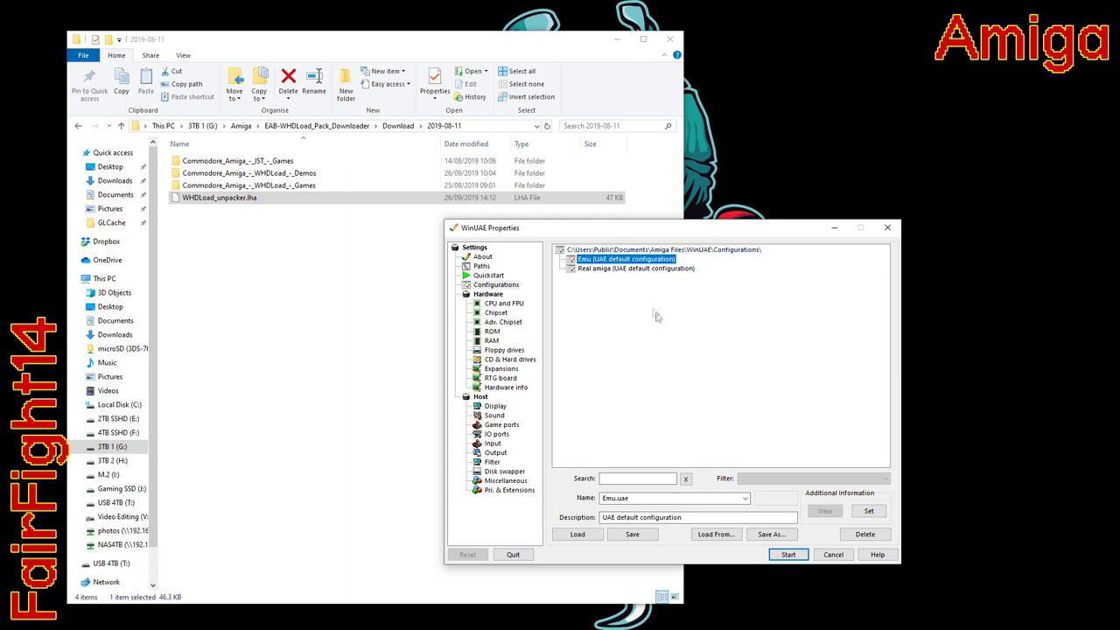
{"action": "left_click", "coordinate": [509, 360]}
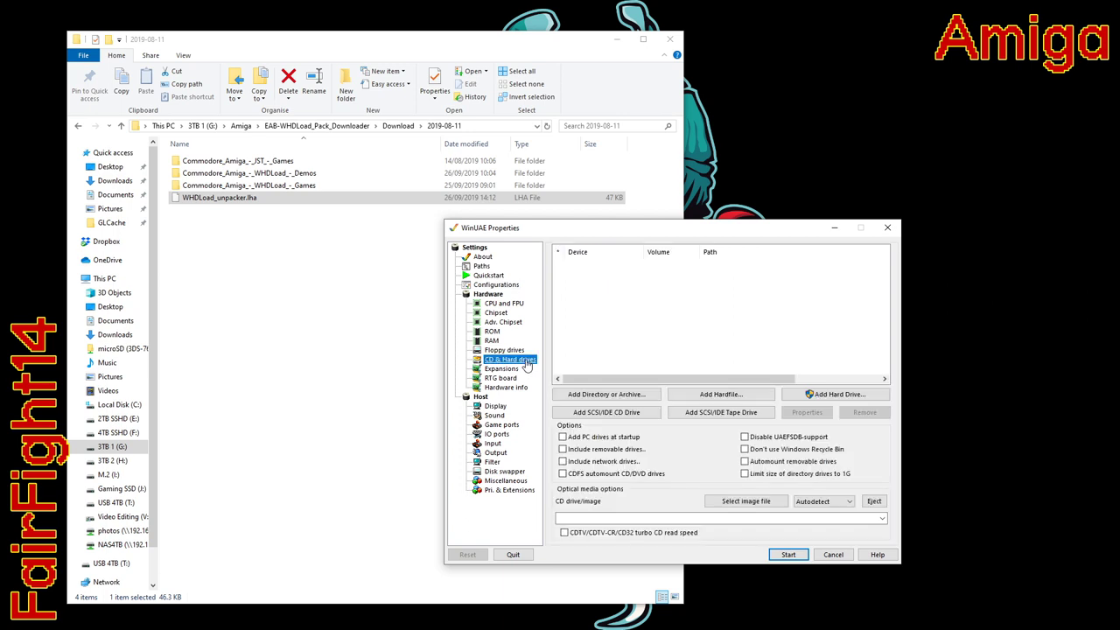
{"action": "left_click", "coordinate": [496, 285]}
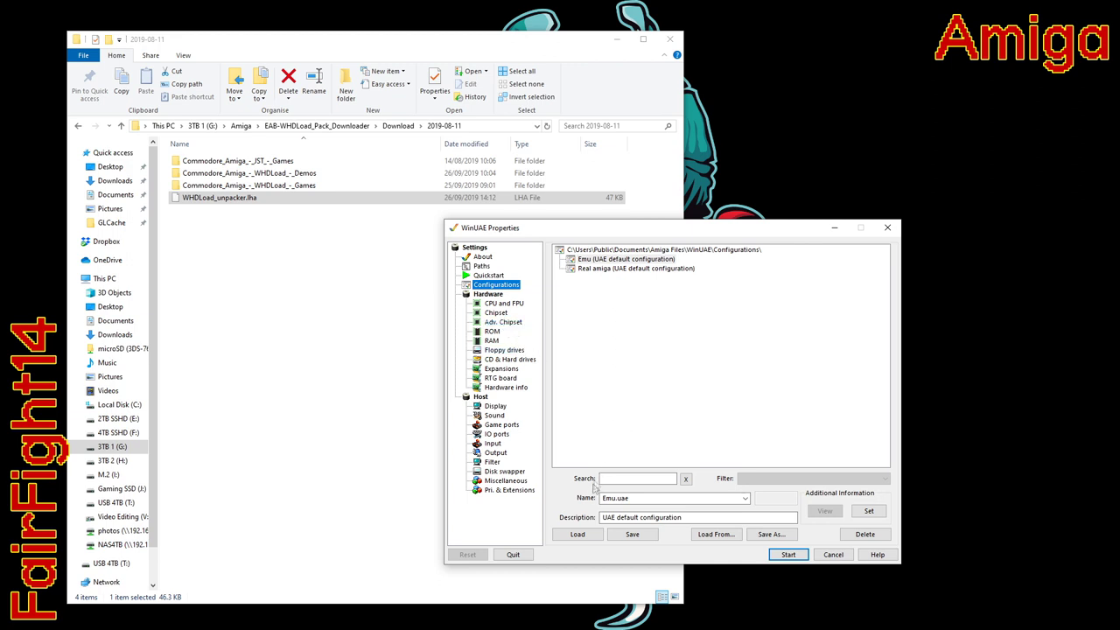
{"action": "left_click", "coordinate": [612, 259]}
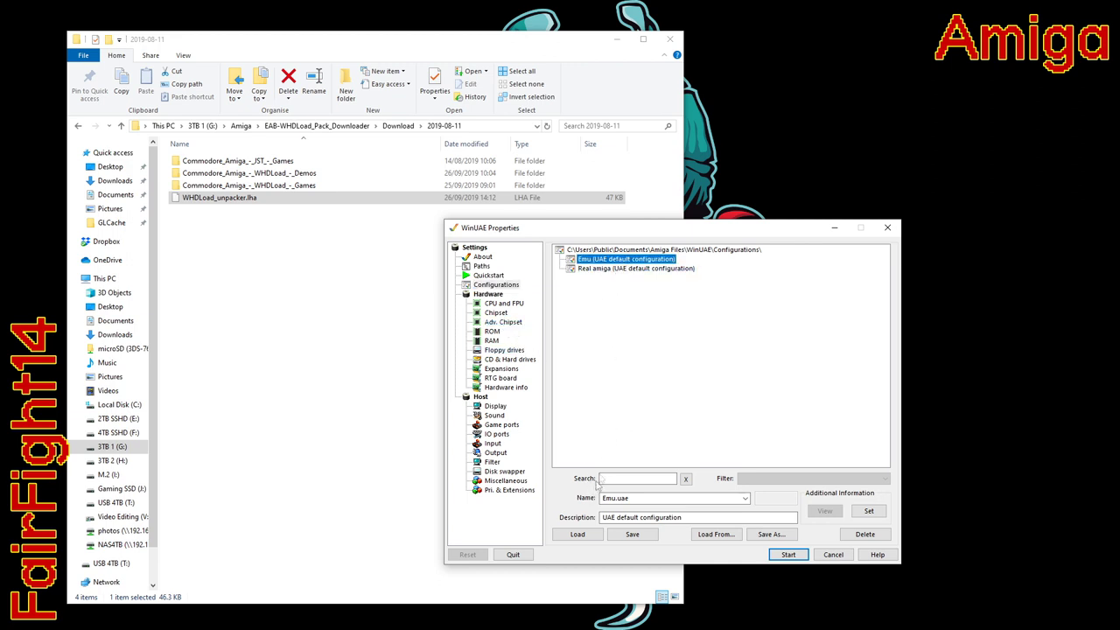
{"action": "left_click", "coordinate": [579, 535]}
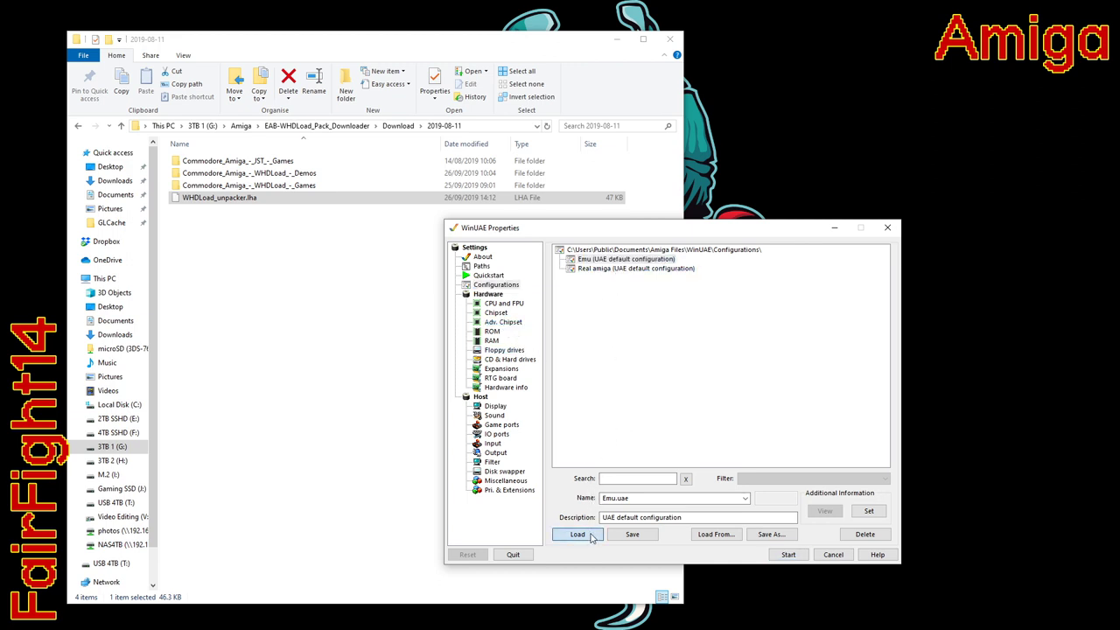
Check the configured hard drives, start the emulation and dismiss the EIDE driver message
{"action": "left_click", "coordinate": [521, 362]}
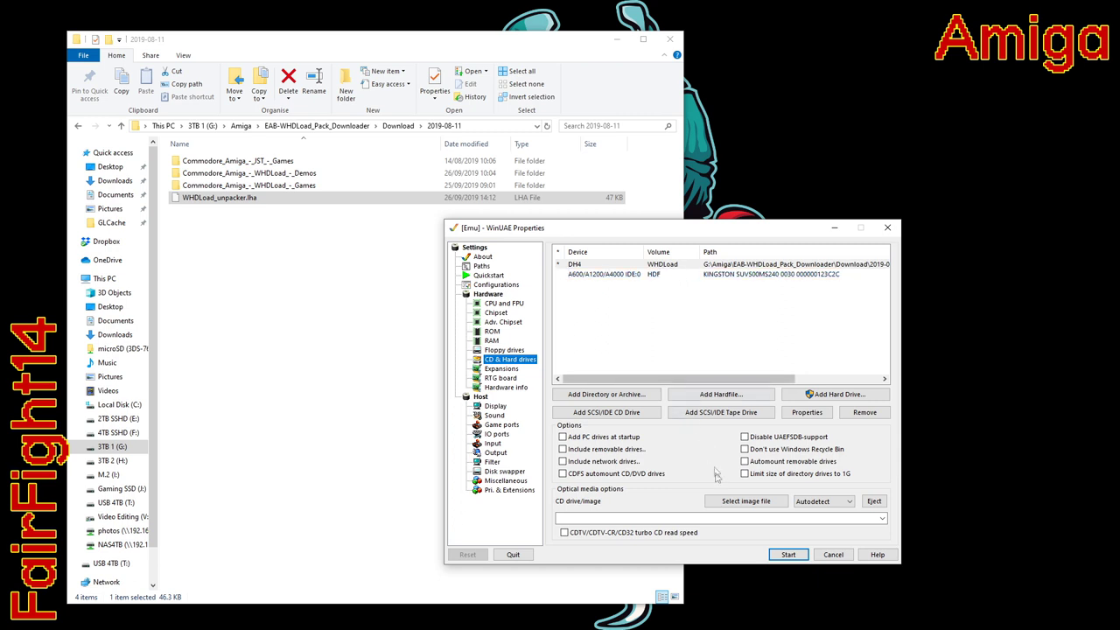
{"action": "left_click", "coordinate": [788, 555]}
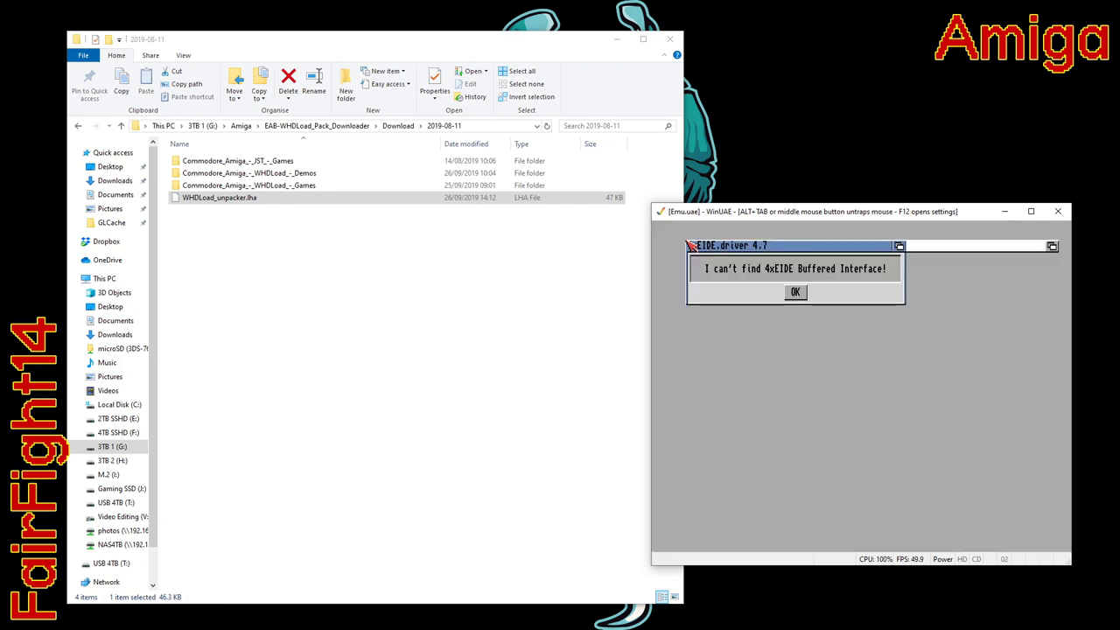
{"action": "left_click", "coordinate": [794, 292]}
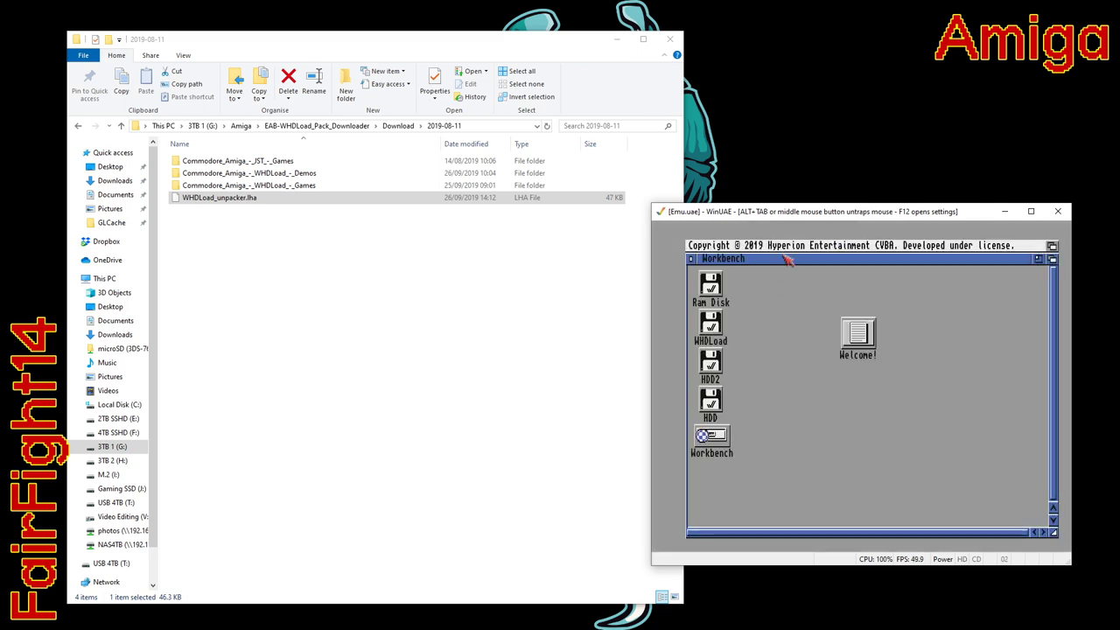
Release the mouse from the emulator, move its window over the File Explorer window and recapture the mouse
{"action": "key", "text": "alt+Tab"}
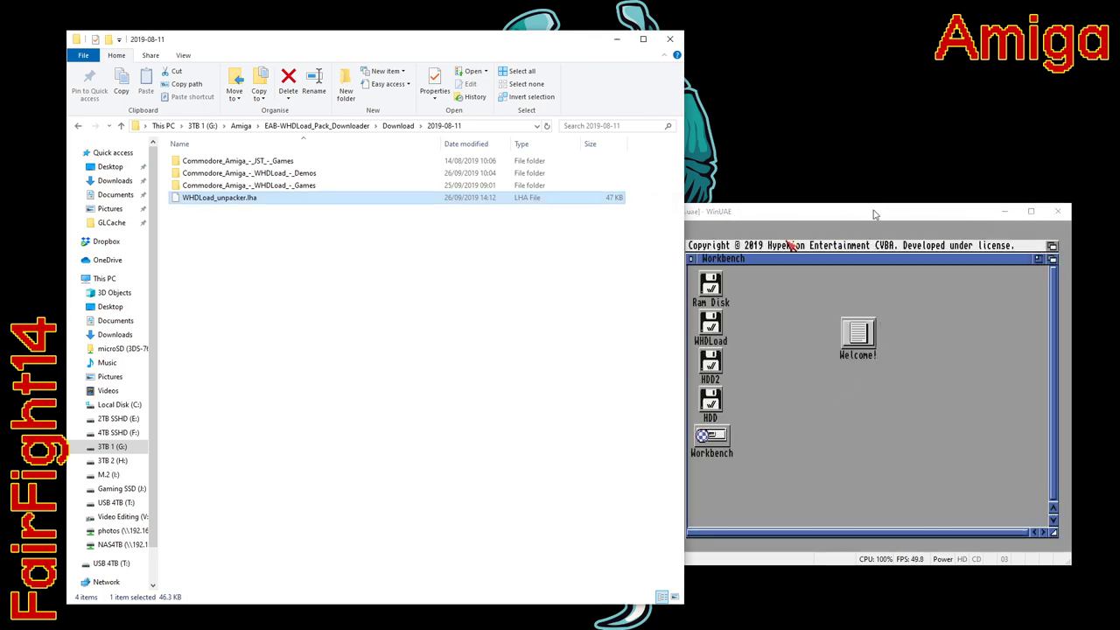
{"action": "left_click_drag", "start_coordinate": [873, 214], "coordinate": [650, 217]}
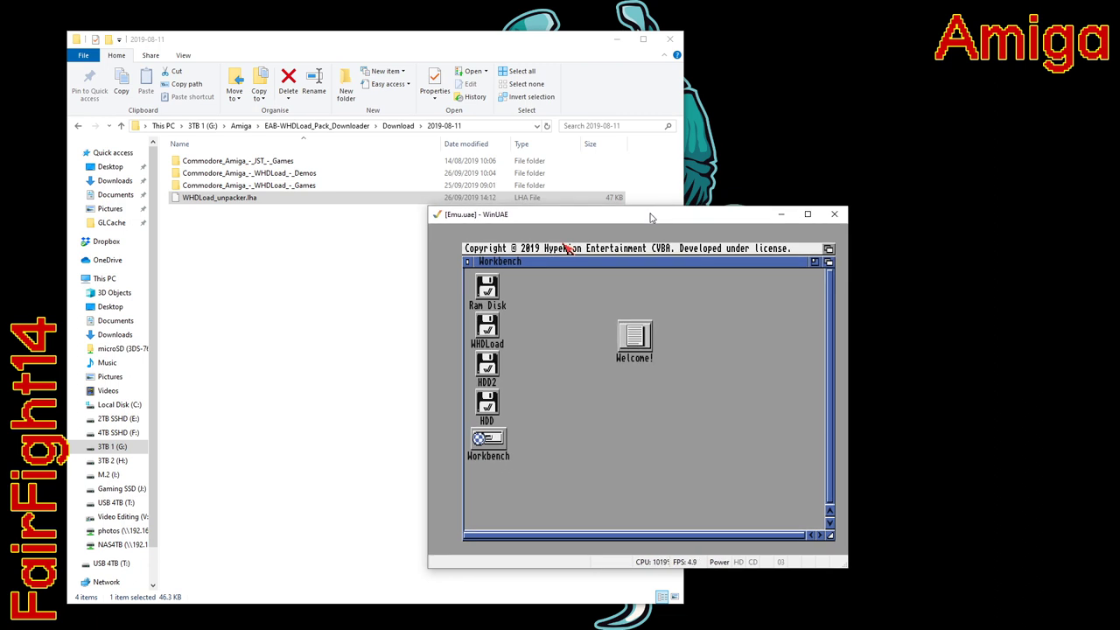
{"action": "left_click", "coordinate": [672, 327]}
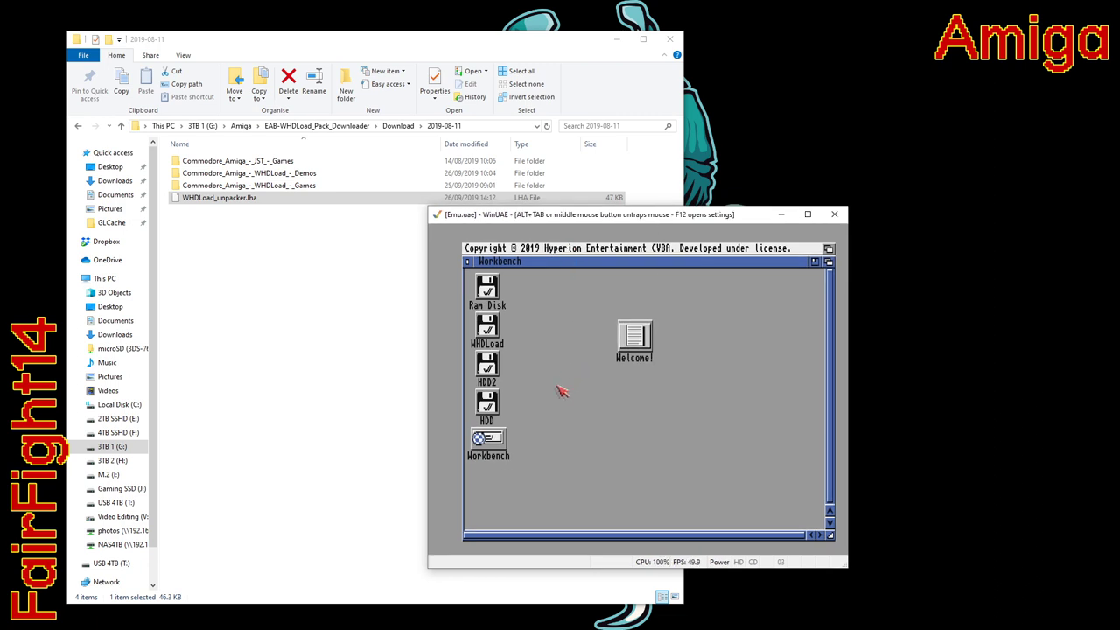
Open the WHDLoad drive on Workbench and show all files in its window
{"action": "double_click", "coordinate": [487, 327]}
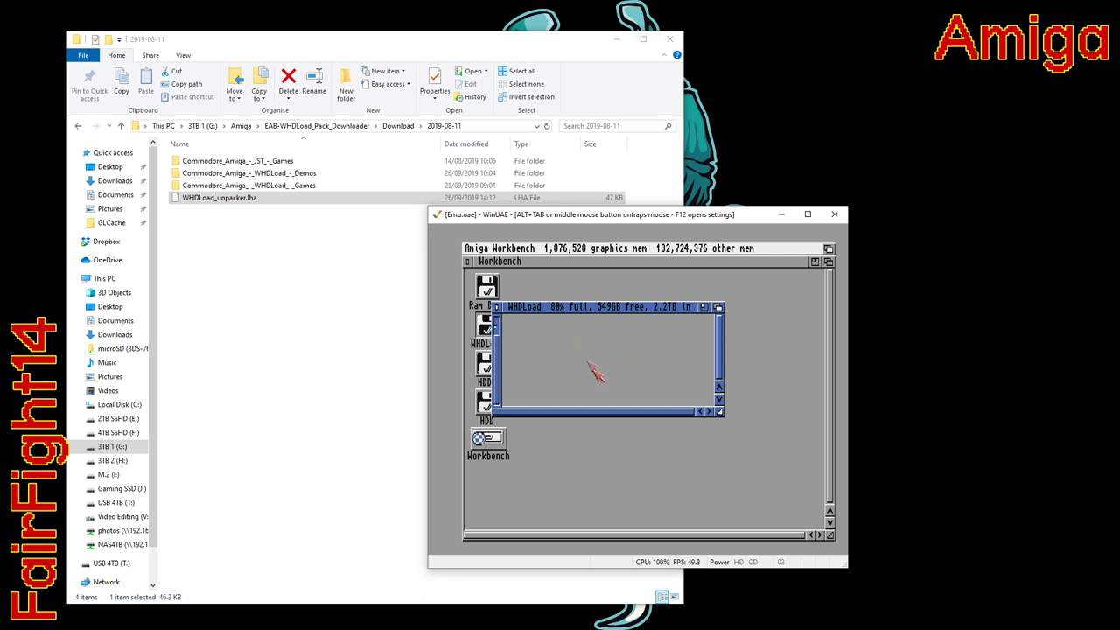
{"action": "right_click", "coordinate": [551, 248]}
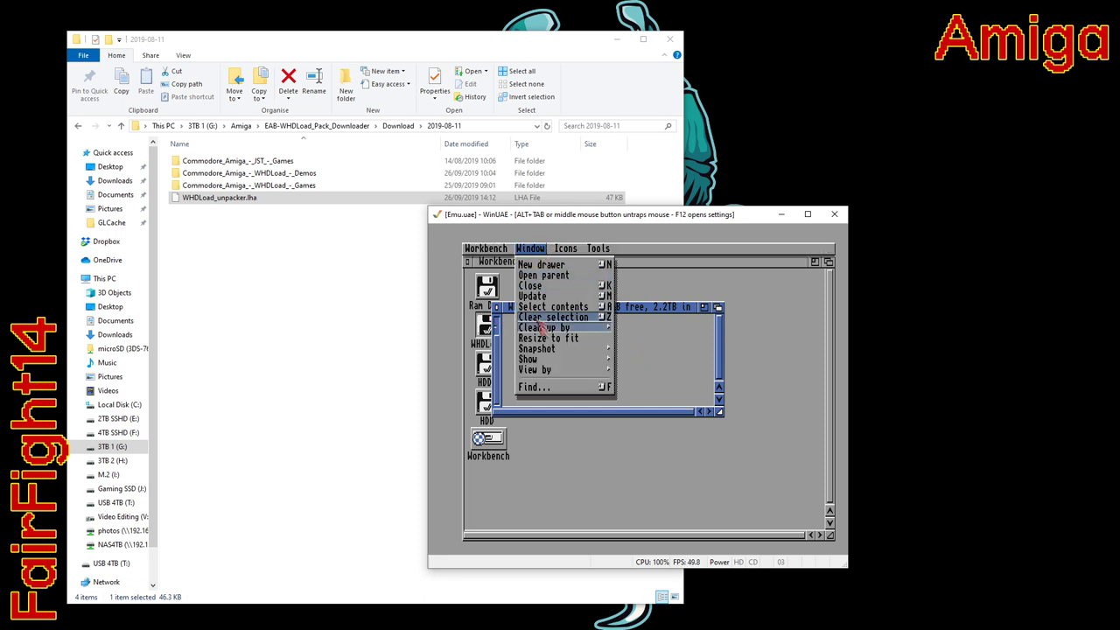
{"action": "mouse_move", "coordinate": [538, 349]}
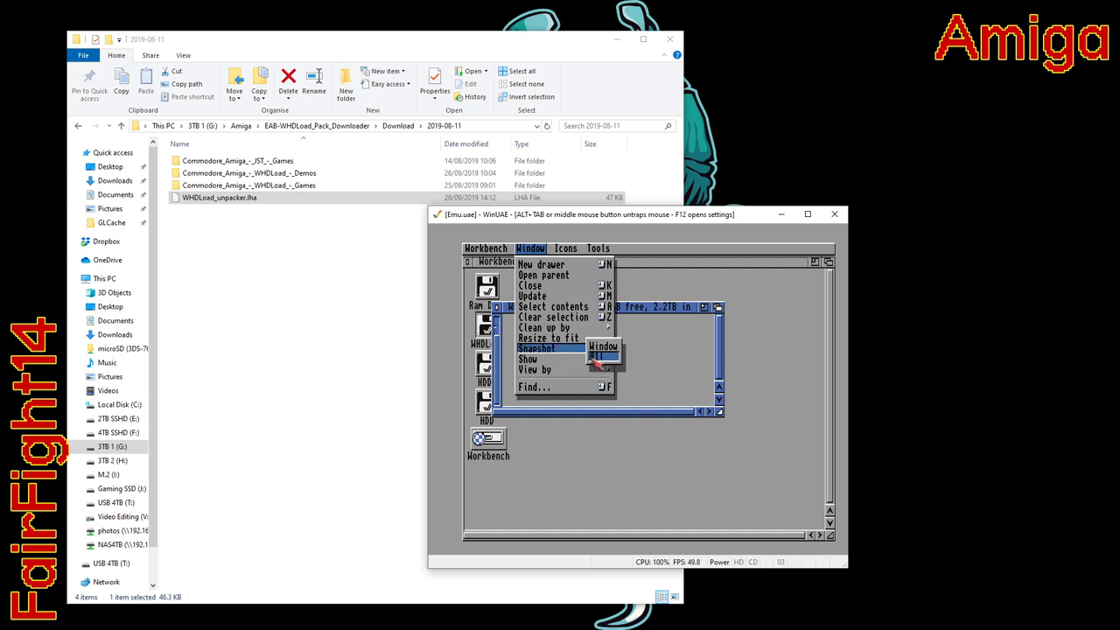
{"action": "mouse_move", "coordinate": [579, 360]}
{"action": "right_click", "coordinate": [613, 370]}
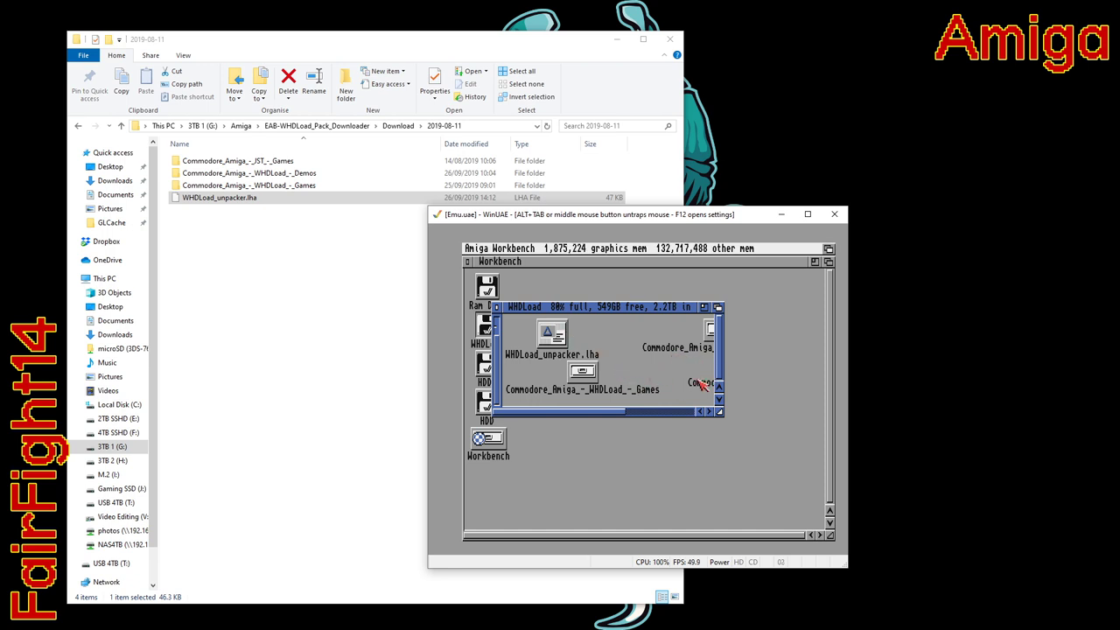
Widen the WHDLoad window, copy WHDLoad_unpacker.lha to the HDD drive and close the window
{"action": "left_click_drag", "start_coordinate": [721, 412], "coordinate": [807, 417]}
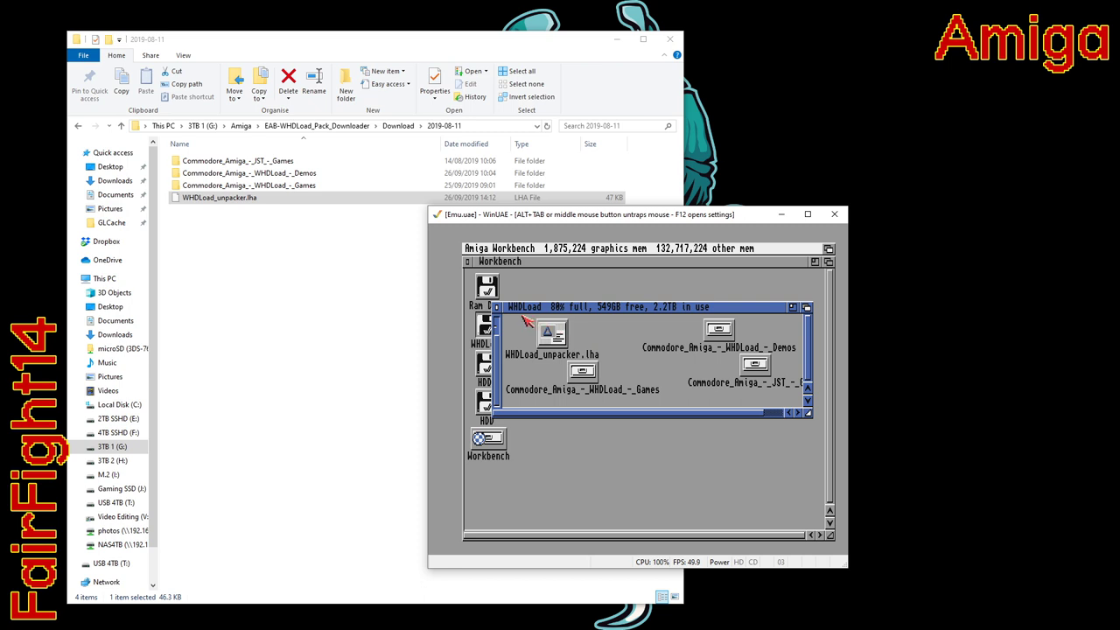
{"action": "left_click", "coordinate": [553, 341]}
{"action": "left_click_drag", "start_coordinate": [553, 342], "coordinate": [491, 411]}
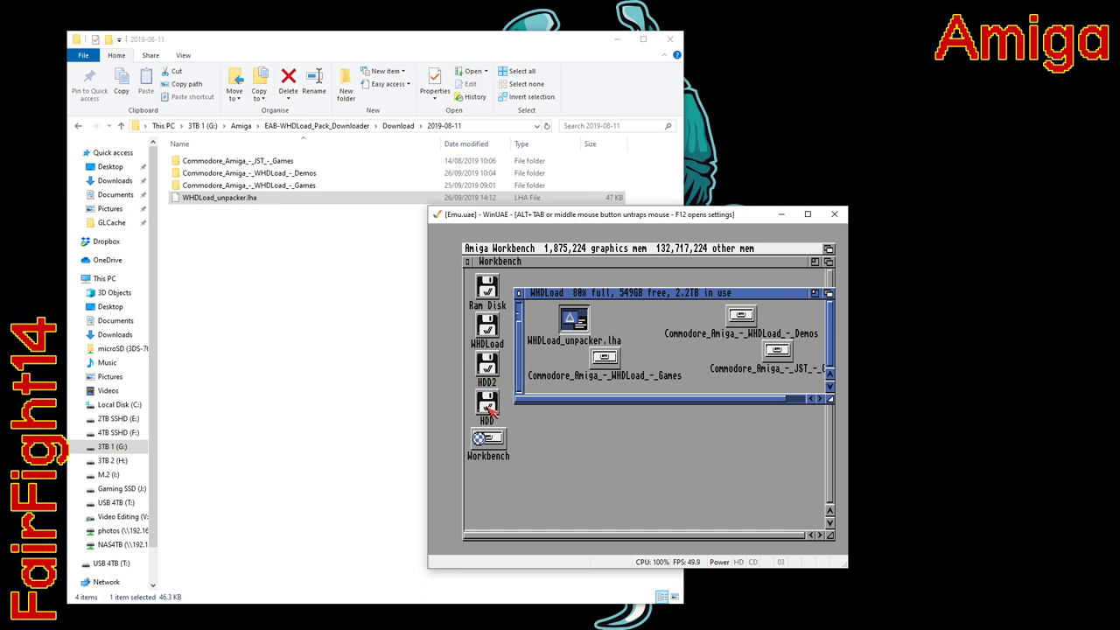
{"action": "left_click", "coordinate": [519, 292]}
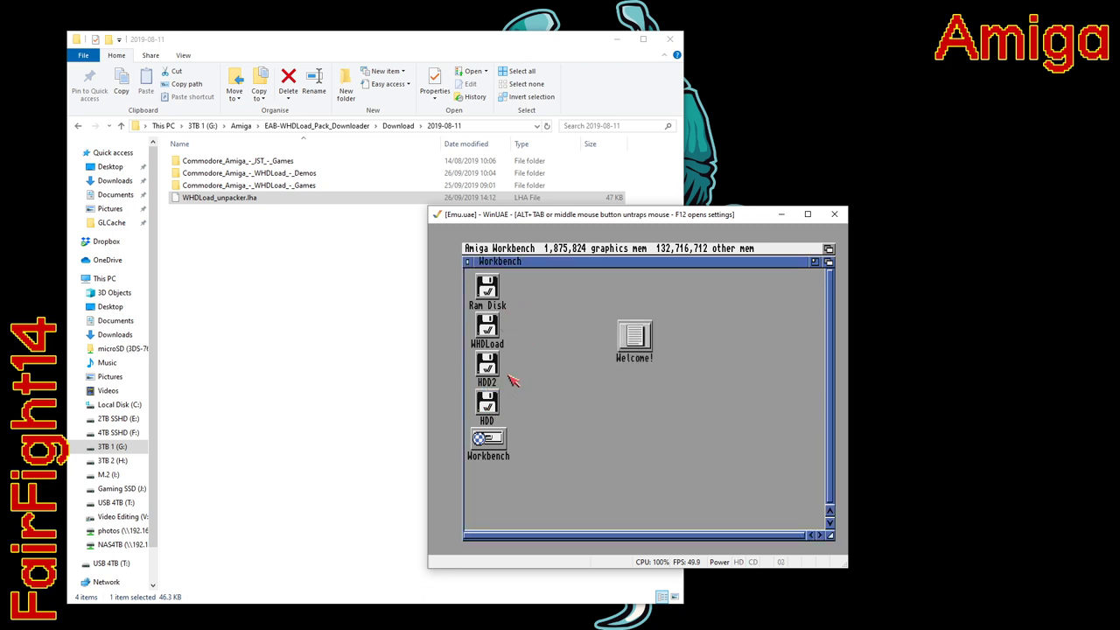
Open the Shell from the Workbench drive's System drawer and change to the hdd: drive
{"action": "double_click", "coordinate": [500, 443]}
{"action": "double_click", "coordinate": [602, 334]}
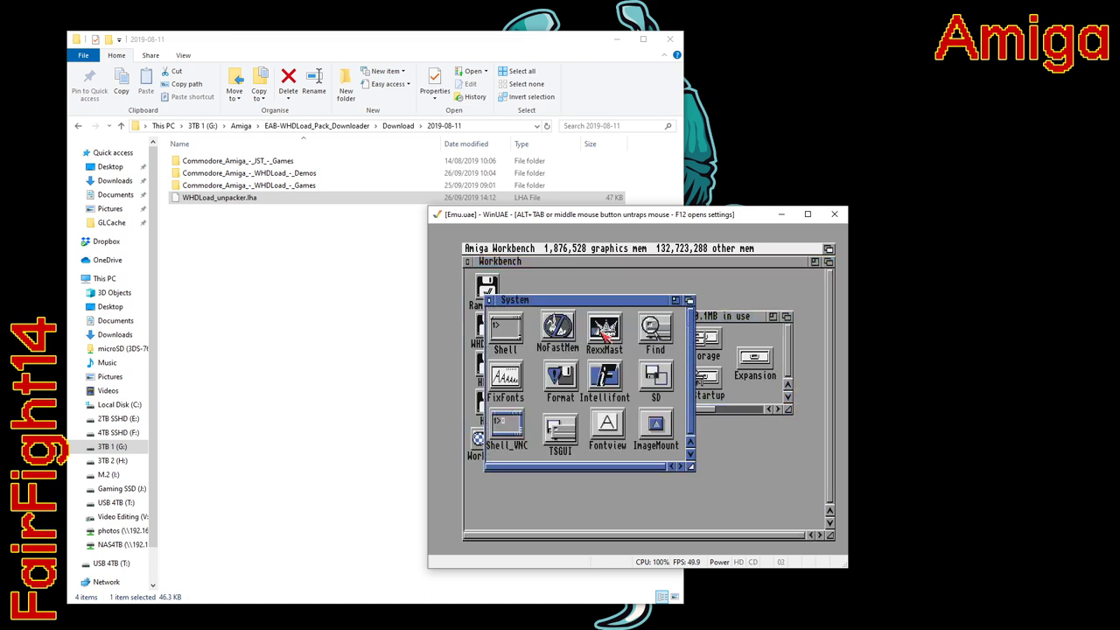
{"action": "double_click", "coordinate": [520, 337]}
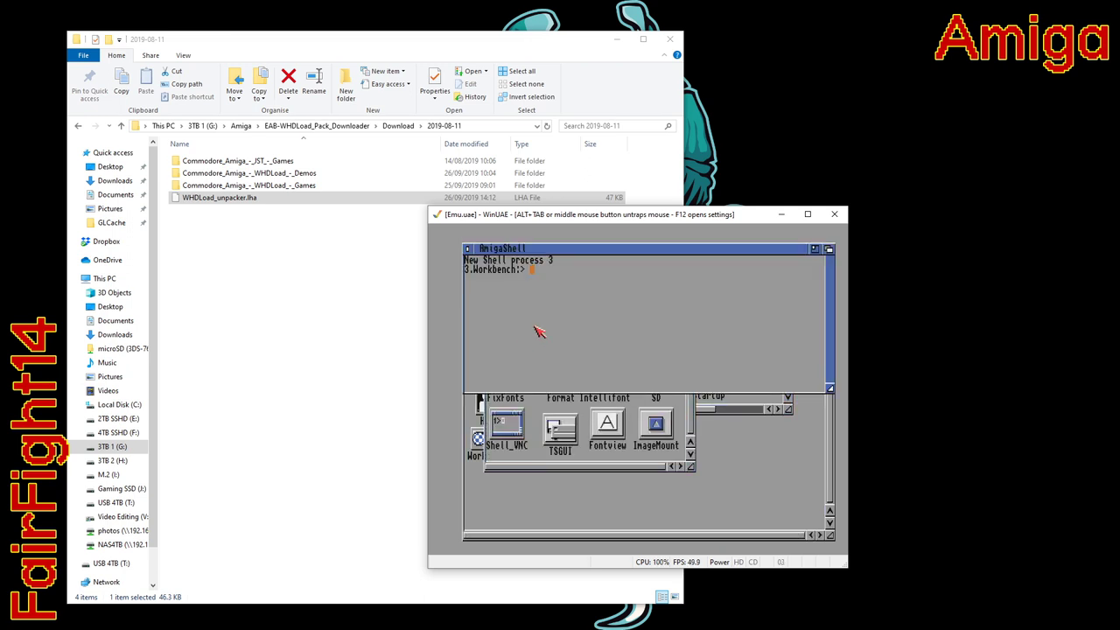
{"action": "type", "text": "hdd:"}
{"action": "key", "text": "Return"}
Run lha without arguments and page through its usage help
{"action": "type", "text": "lha"}
{"action": "key", "text": "Return"}
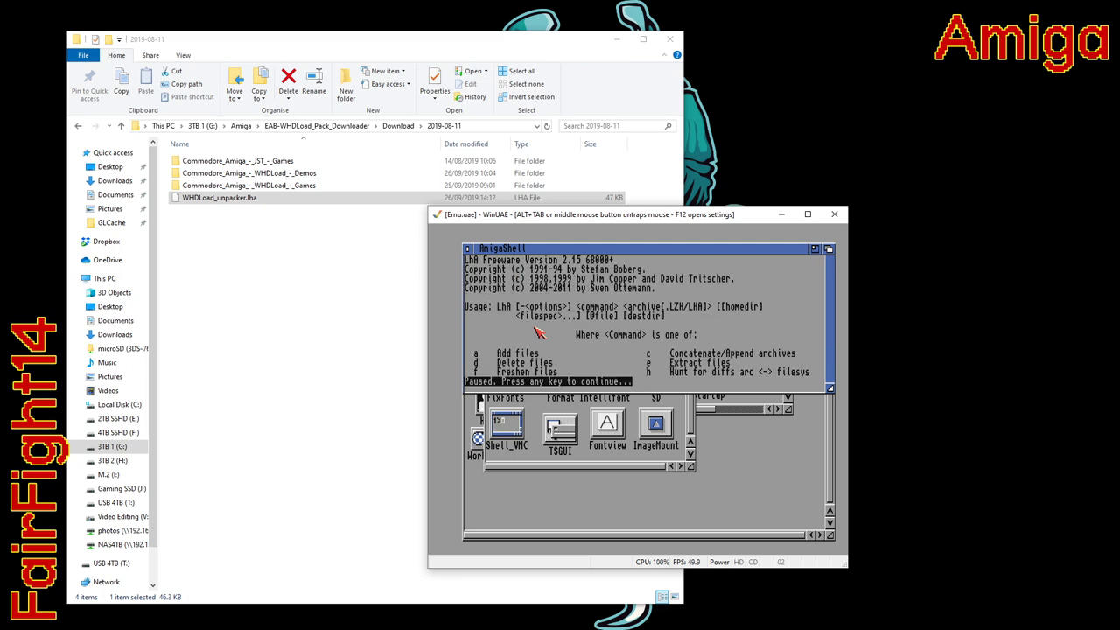
{"action": "key", "text": "Return"}
{"action": "key", "text": "Return"}
{"action": "key", "text": "Return"}
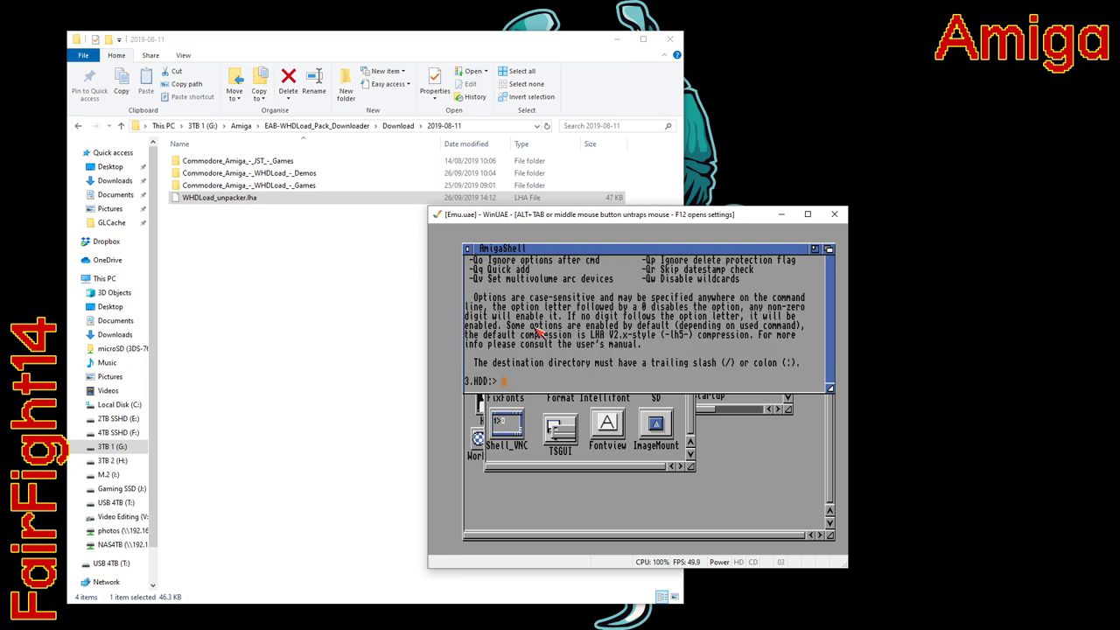
List the HDD directory and extract the archive with "lha x WHDLoad_unpacker.lha"
{"action": "type", "text": "dir"}
{"action": "key", "text": "Return"}
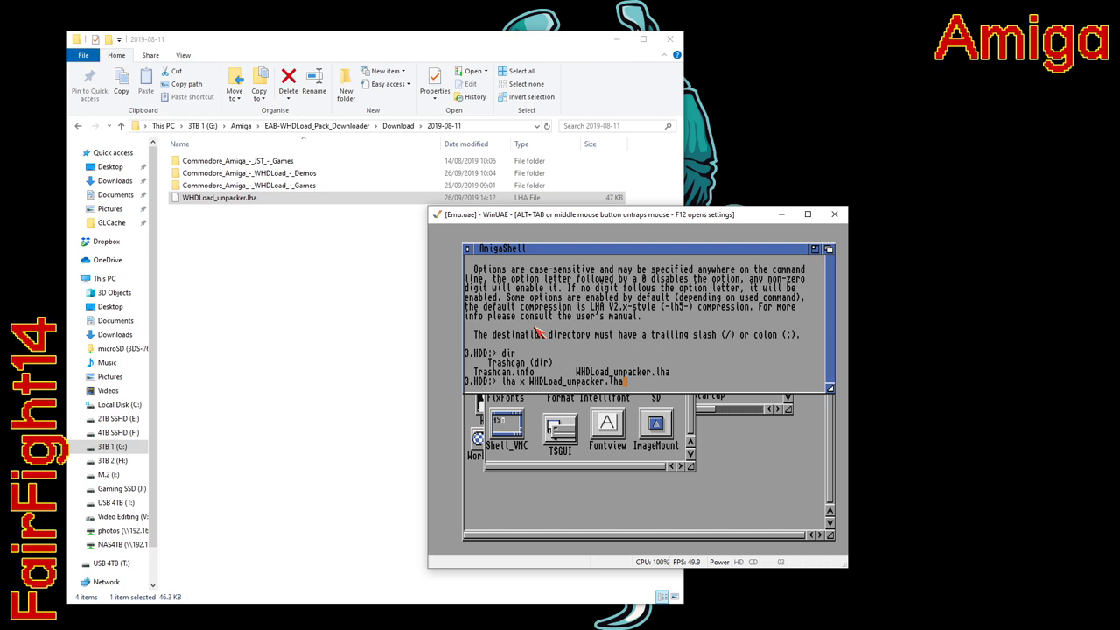
{"action": "key", "text": "Return"}
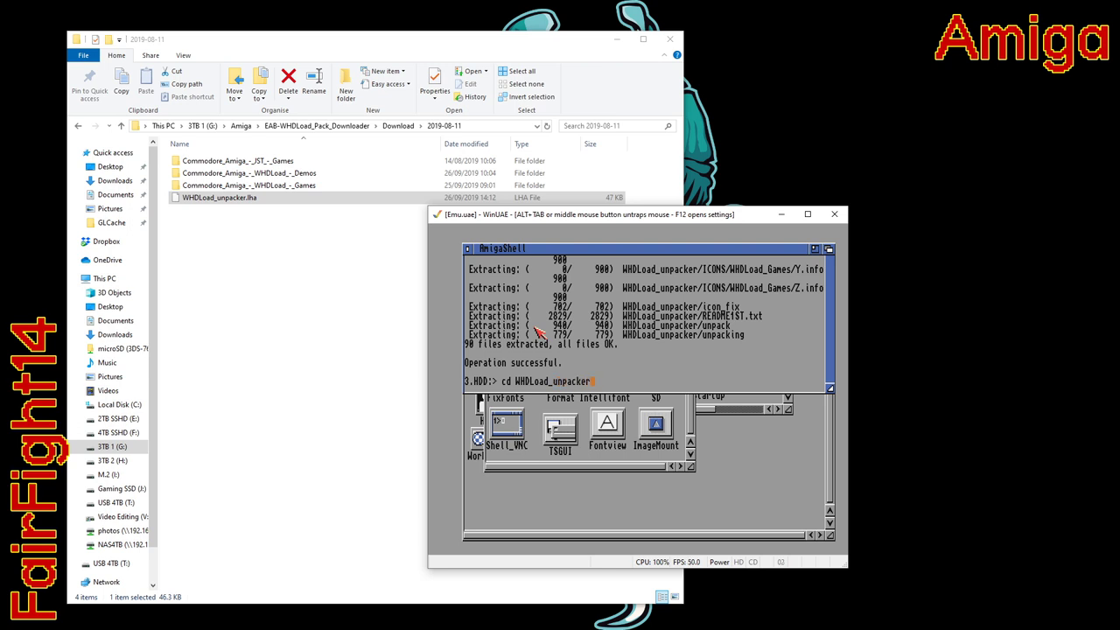
Change into the WHDLoad_unpacker directory and run the unpack script
{"action": "key", "text": "Return"}
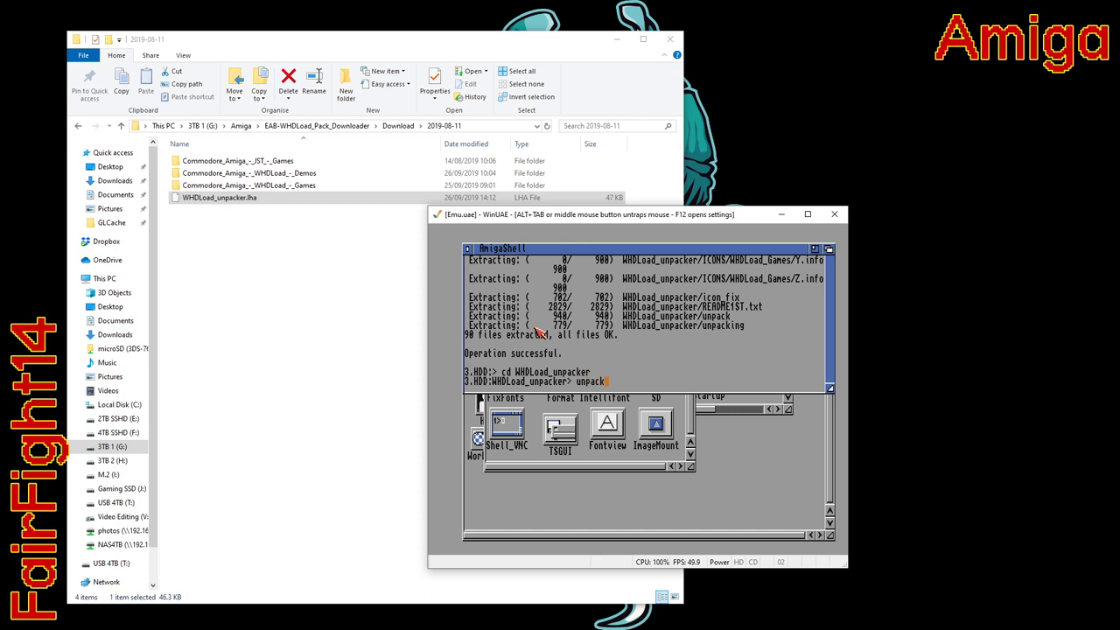
{"action": "type", "text": "unpack"}
{"action": "key", "text": "Return"}
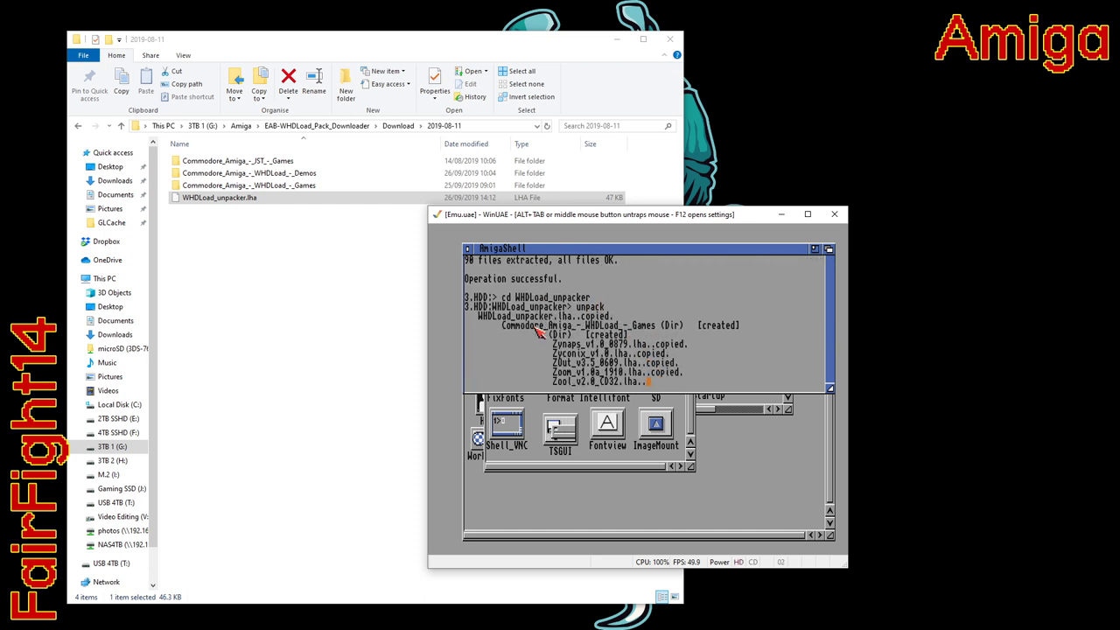
{"action": "middle_click", "coordinate": [712, 224]}
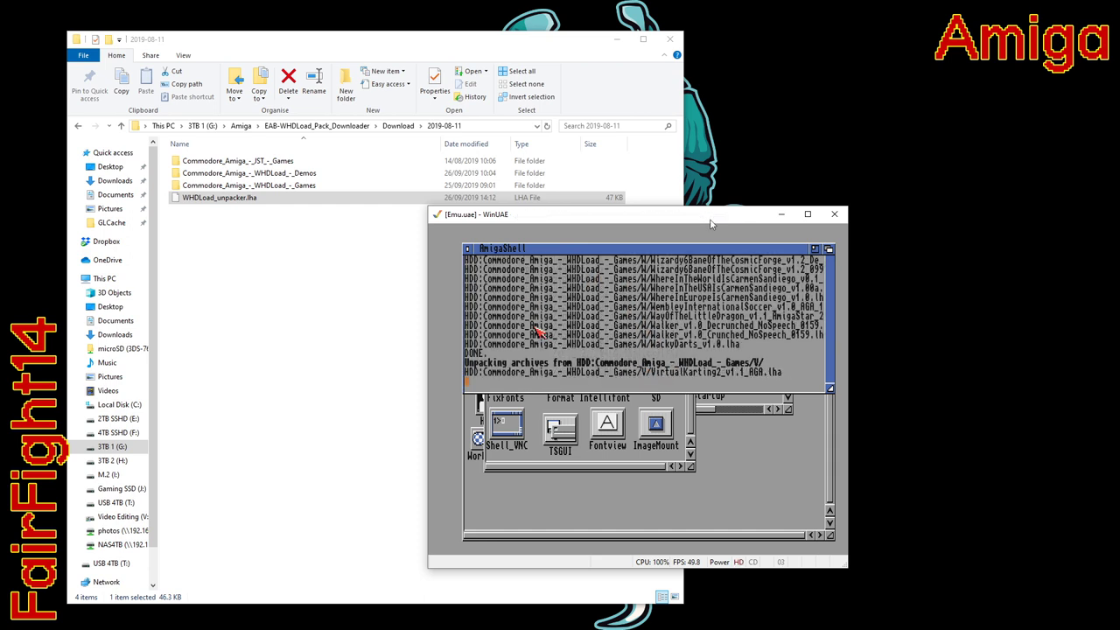
{"action": "left_click", "coordinate": [711, 263]}
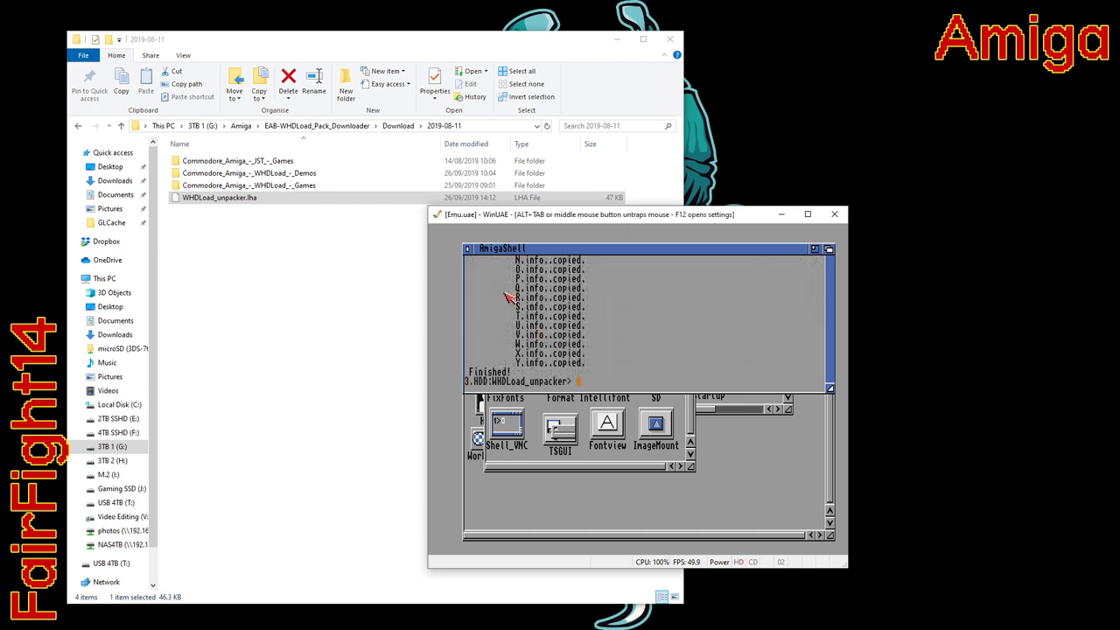
Close the Shell and the open drawer windows and open the HDD drive
{"action": "left_click", "coordinate": [471, 249]}
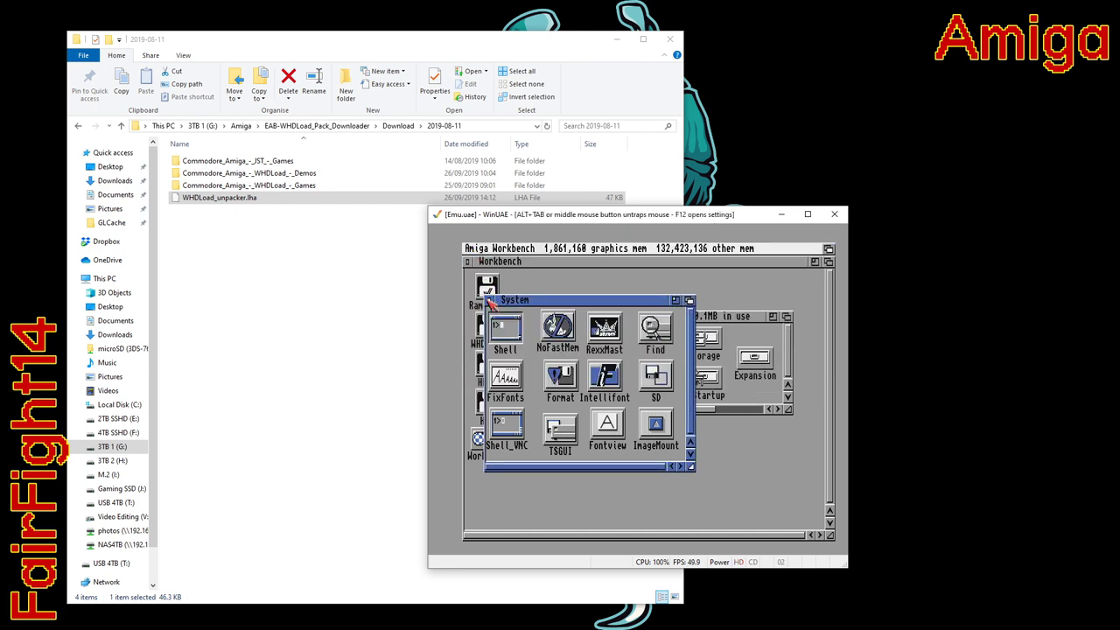
{"action": "left_click", "coordinate": [525, 317]}
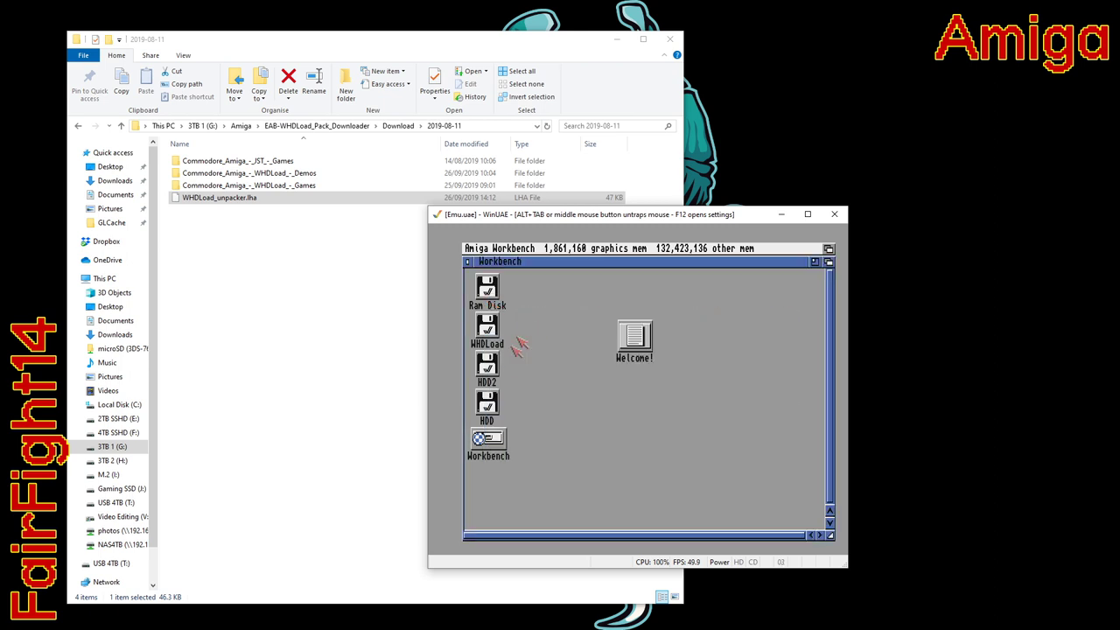
{"action": "double_click", "coordinate": [498, 407]}
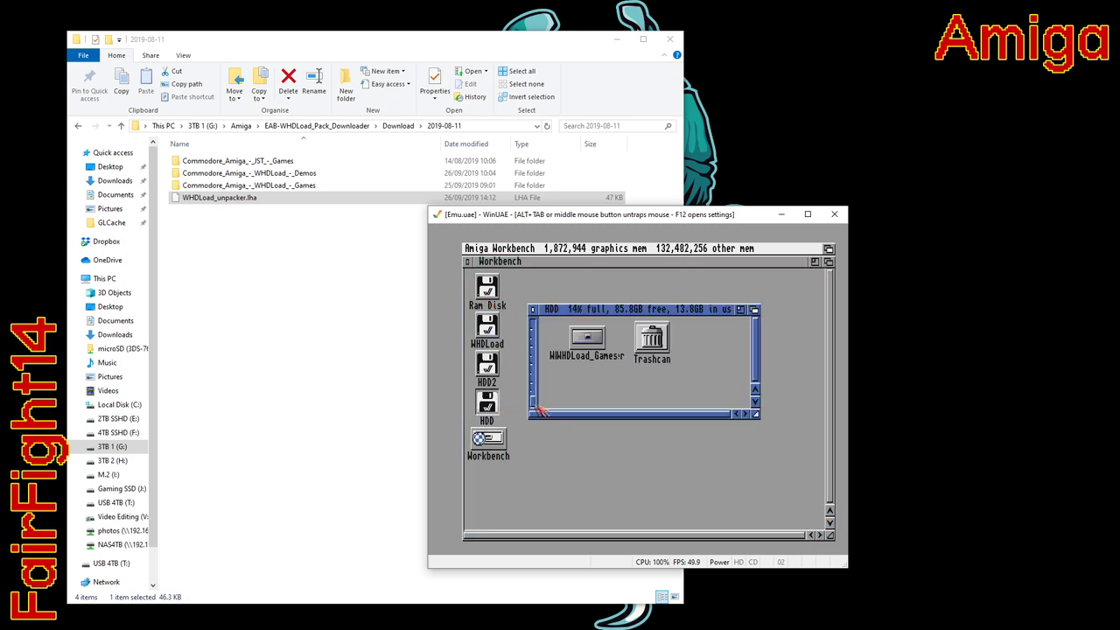
Clean up the icons in the HDD window and set it to show all files
{"action": "right_click", "coordinate": [549, 251]}
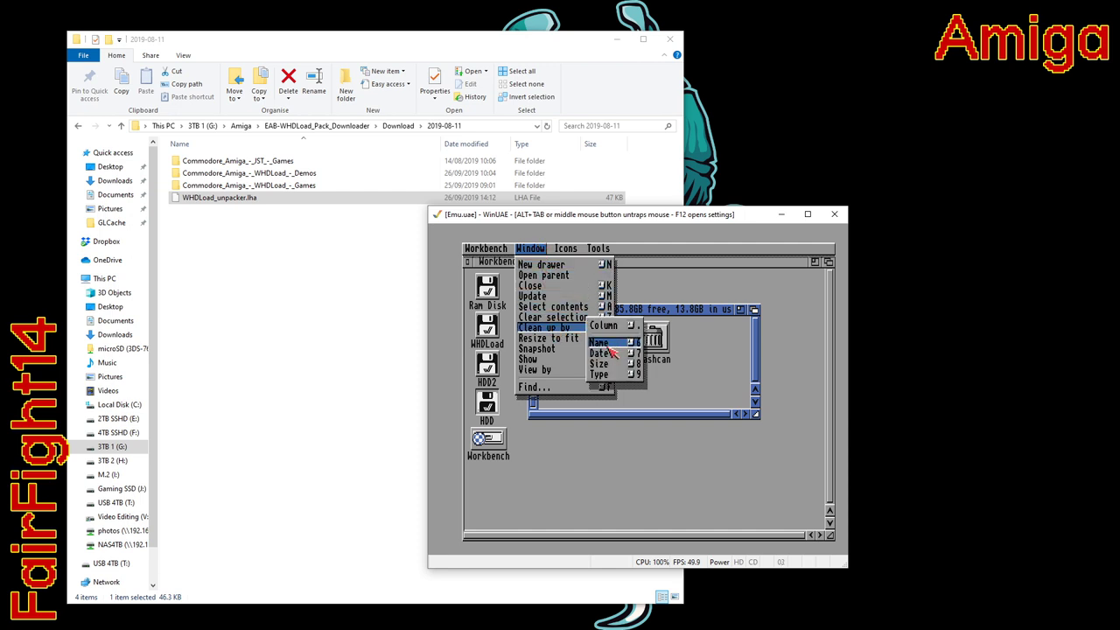
{"action": "left_click", "coordinate": [612, 343]}
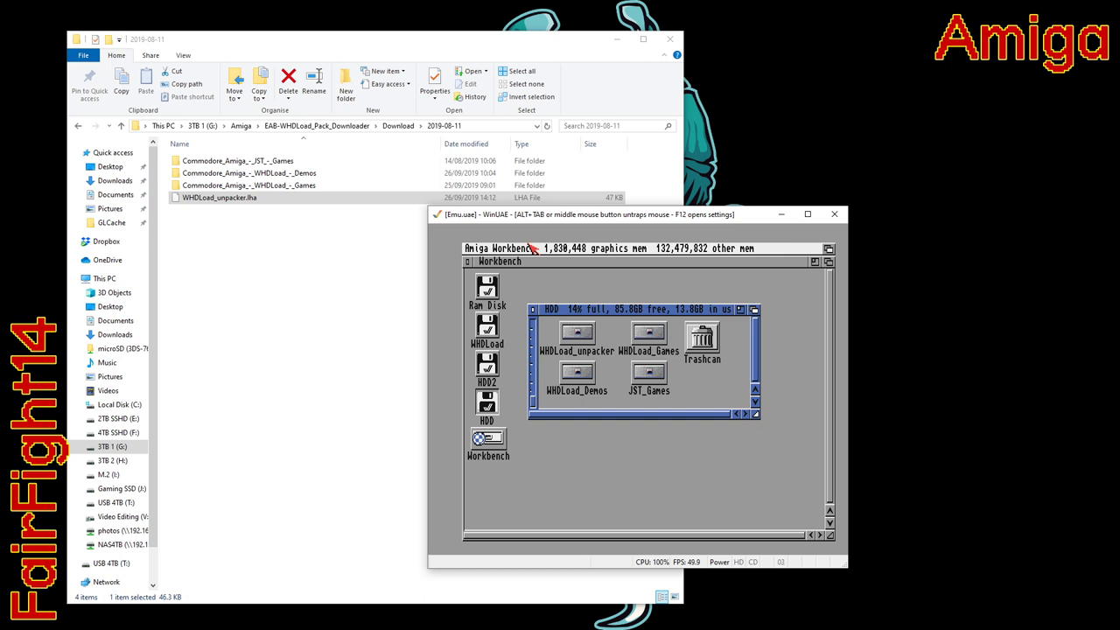
{"action": "right_click", "coordinate": [531, 249]}
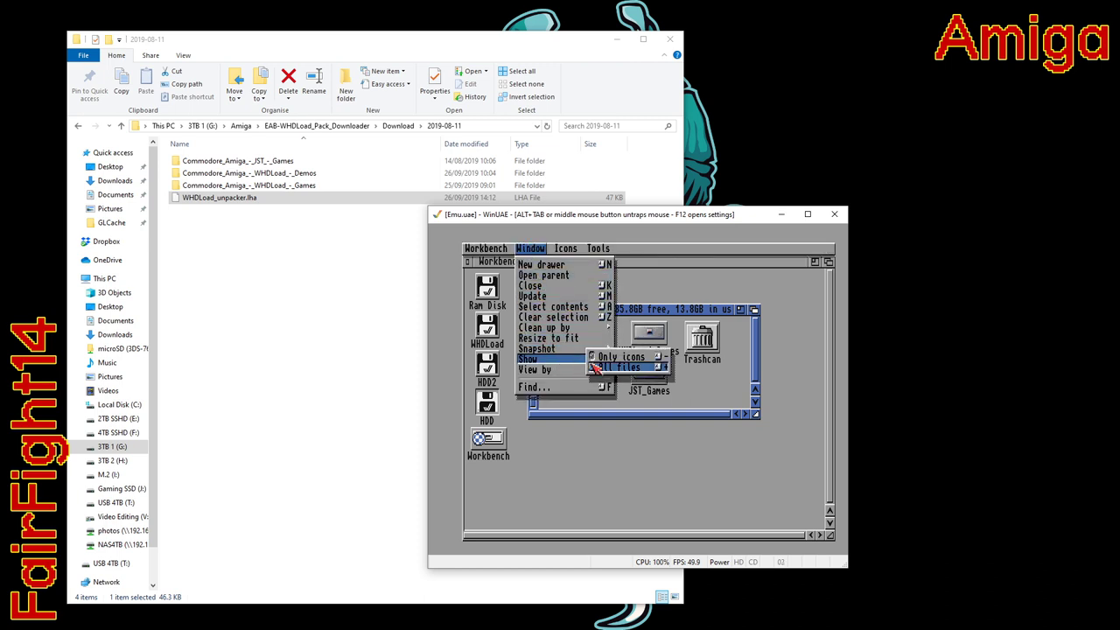
{"action": "right_click", "coordinate": [595, 368]}
Delete the WHDLoad_unpacker drawer and the WHDLoad_unpacker.lha archive from the HDD drive
{"action": "left_click", "coordinate": [579, 337]}
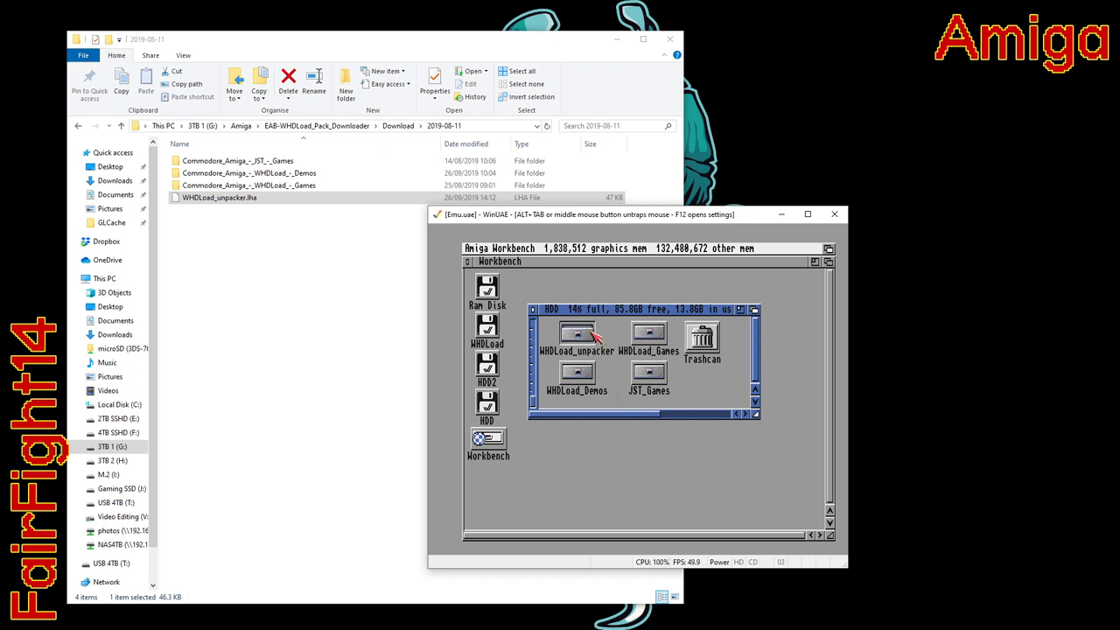
{"action": "left_click_drag", "start_coordinate": [643, 420], "coordinate": [714, 425]}
{"action": "left_click", "coordinate": [716, 341]}
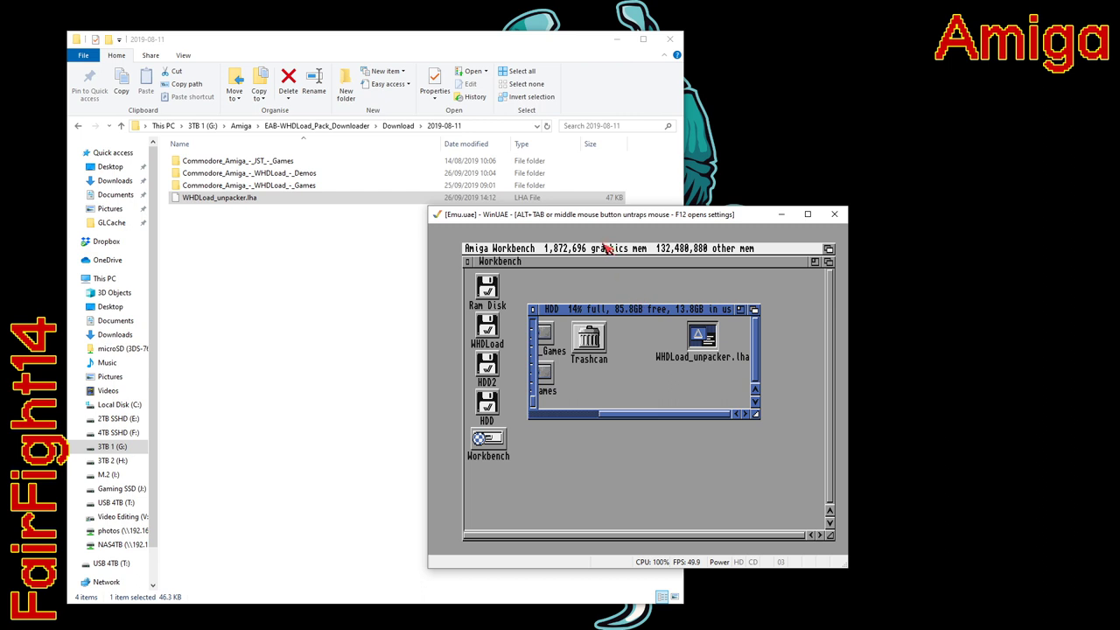
{"action": "right_click", "coordinate": [607, 248]}
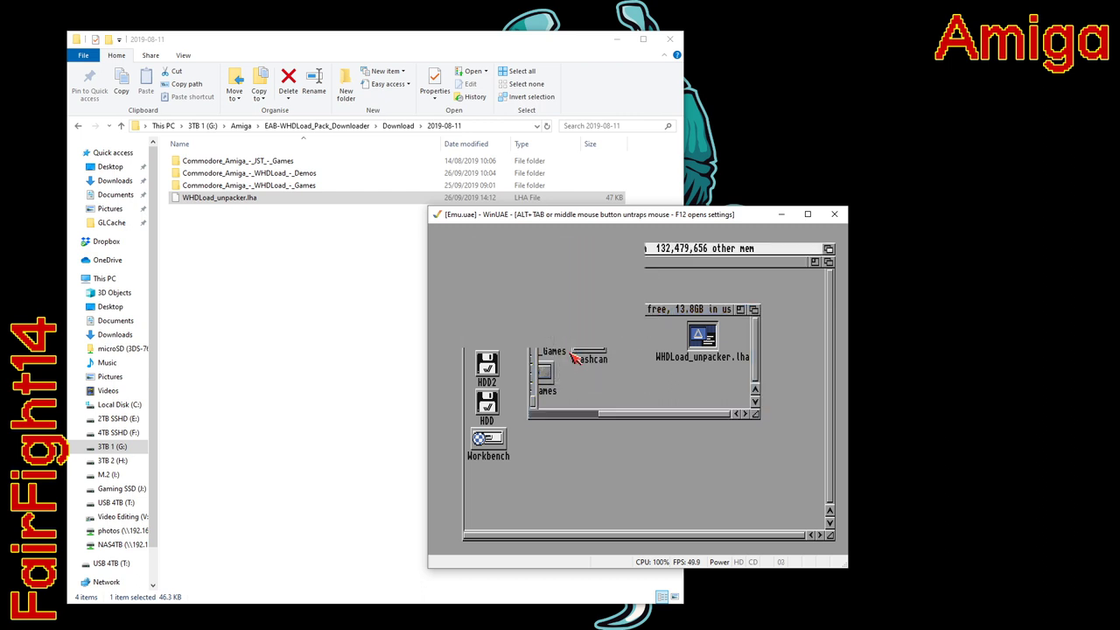
{"action": "left_click", "coordinate": [484, 338]}
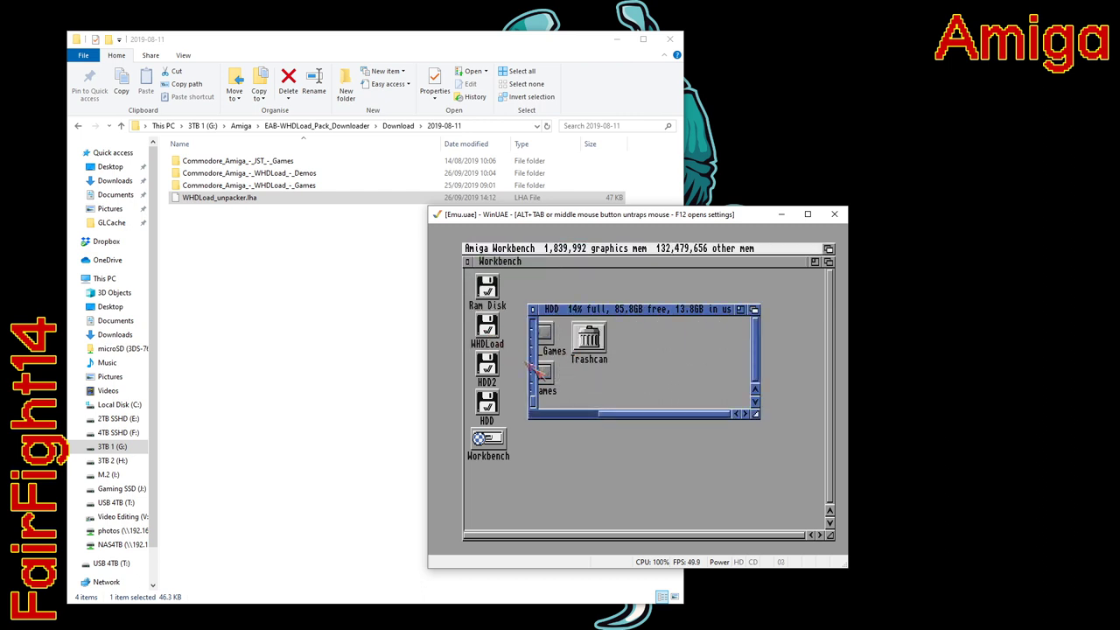
Clean up the remaining icons in the HDD window by name
{"action": "left_click_drag", "start_coordinate": [615, 421], "coordinate": [534, 423]}
{"action": "right_click", "coordinate": [559, 248]}
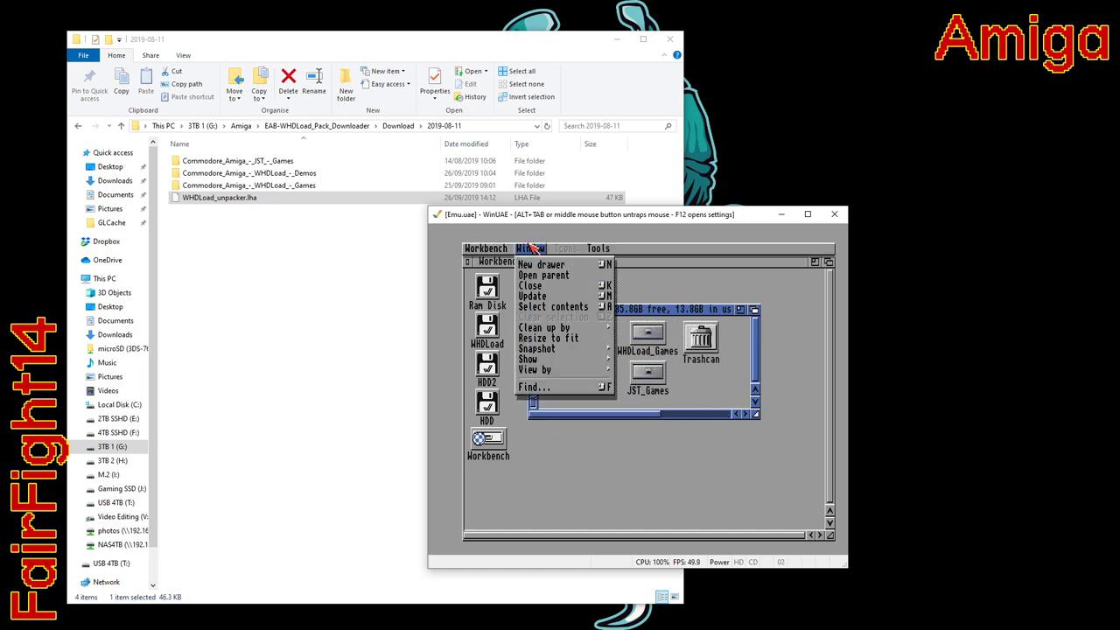
{"action": "mouse_move", "coordinate": [560, 327]}
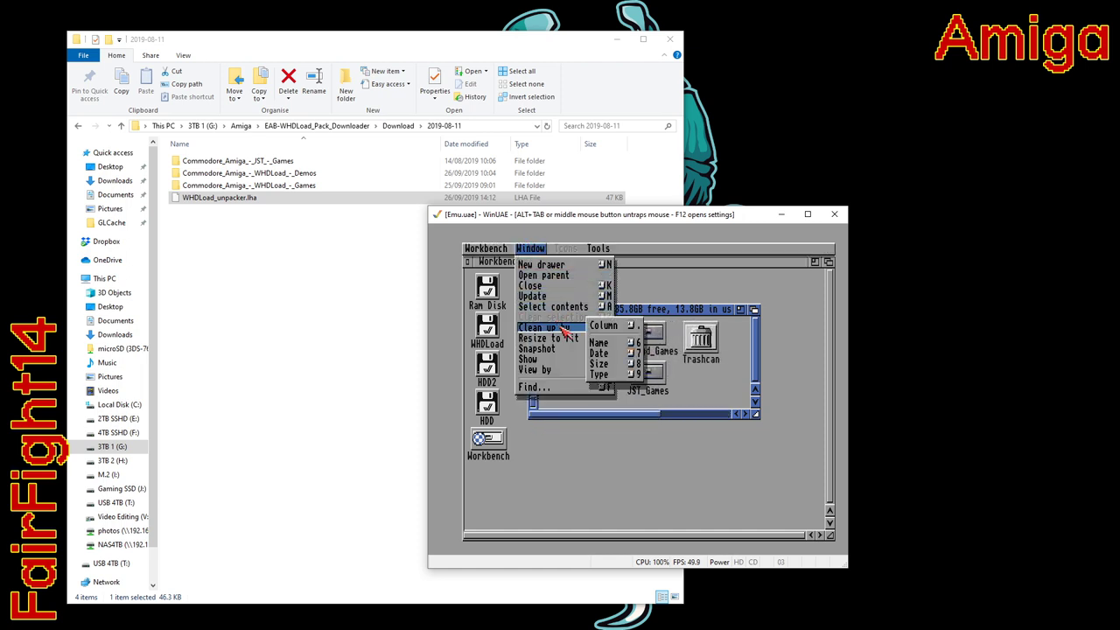
{"action": "right_click", "coordinate": [620, 345]}
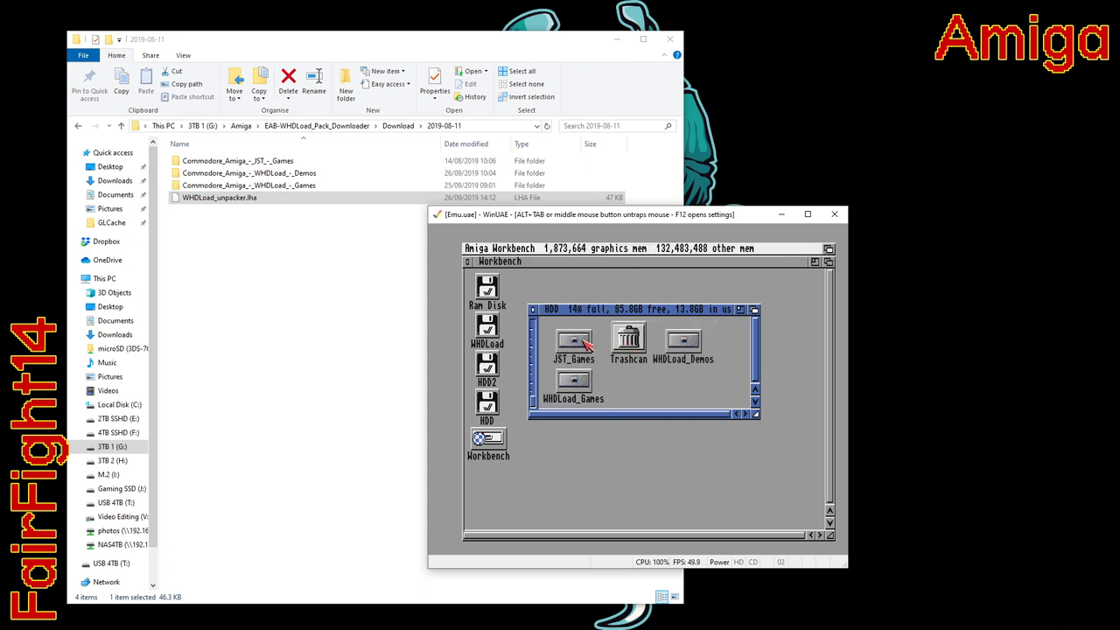
Rearrange the HDD icons by hand with Trashcan, WHDLoad_Games and WHDLoad_Demos in one row and JST_Games below WHDLoad_Games
{"action": "left_click_drag", "start_coordinate": [576, 341], "coordinate": [686, 392]}
{"action": "left_click_drag", "start_coordinate": [637, 343], "coordinate": [576, 343]}
{"action": "left_click_drag", "start_coordinate": [574, 383], "coordinate": [624, 343]}
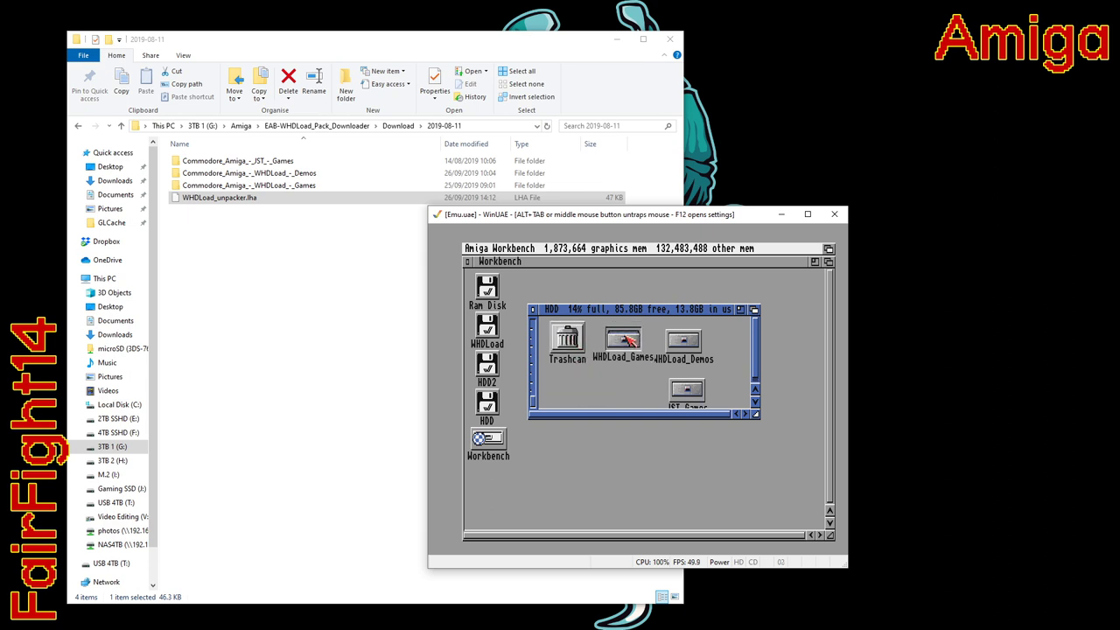
{"action": "left_click_drag", "start_coordinate": [687, 390], "coordinate": [636, 385]}
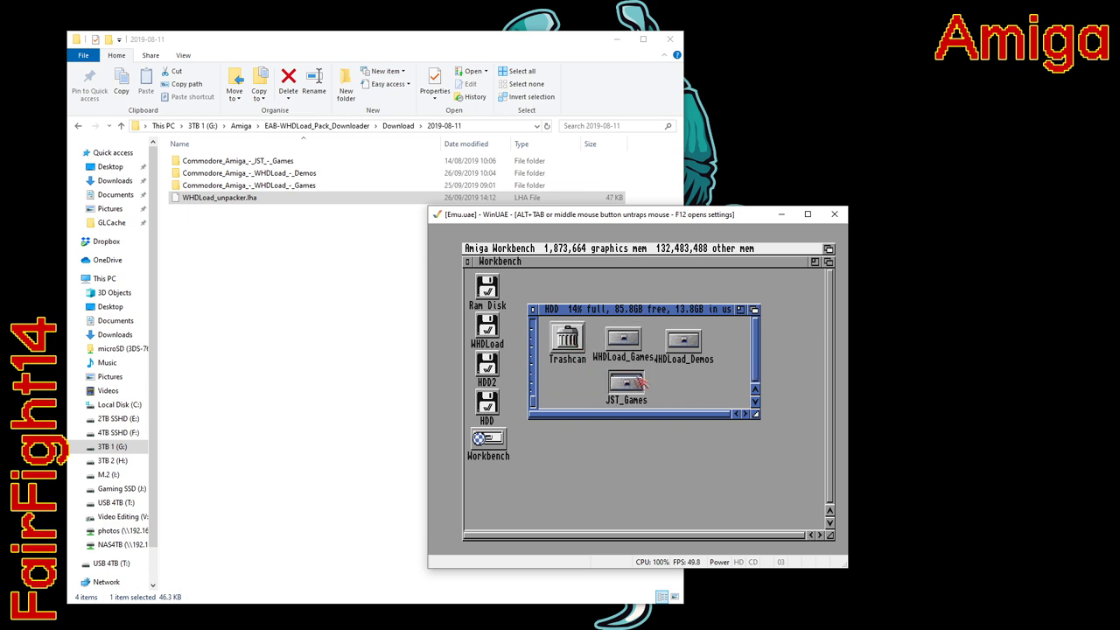
{"action": "left_click_drag", "start_coordinate": [682, 354], "coordinate": [697, 345]}
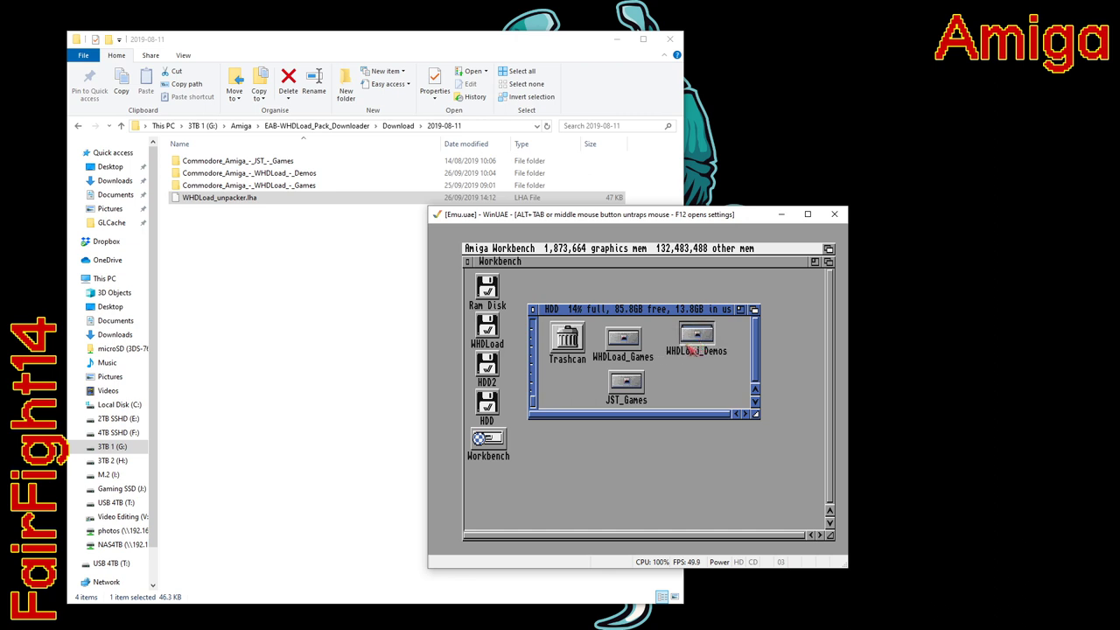
Open the WHDLoad_Games drawer, enlarge its window and clean up its icons by column
{"action": "double_click", "coordinate": [639, 341]}
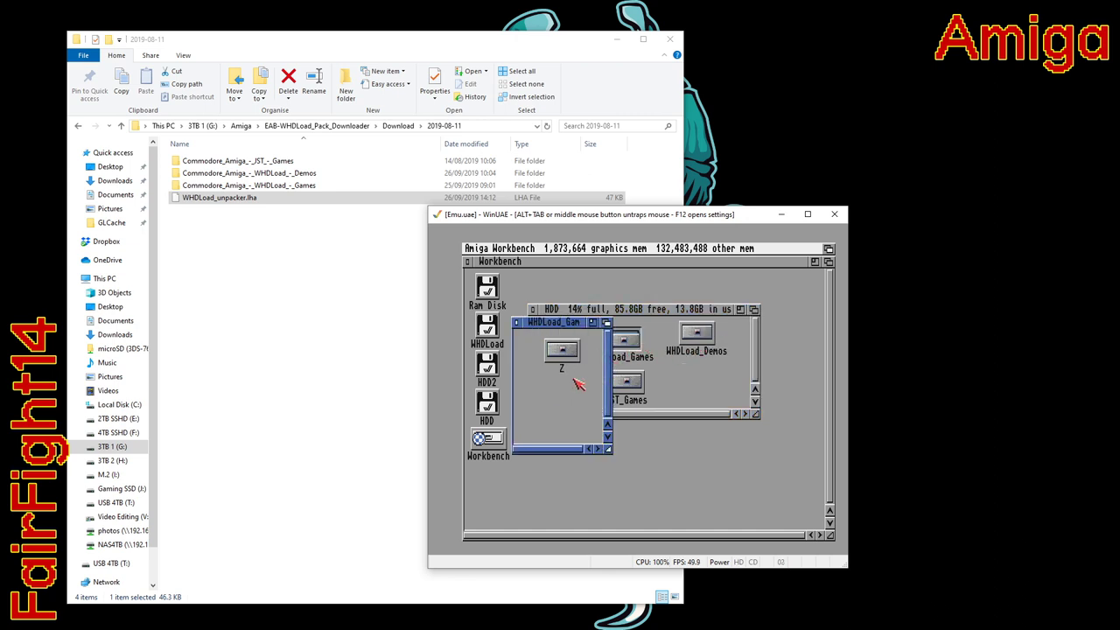
{"action": "left_click_drag", "start_coordinate": [608, 449], "coordinate": [799, 485]}
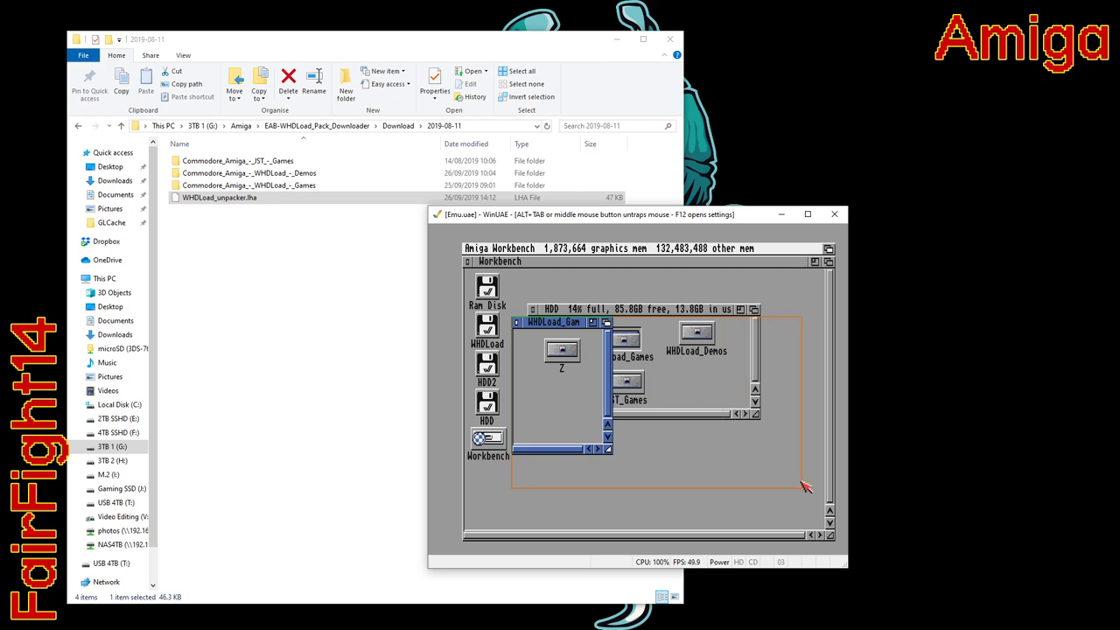
{"action": "right_click", "coordinate": [497, 249]}
{"action": "mouse_move", "coordinate": [556, 330]}
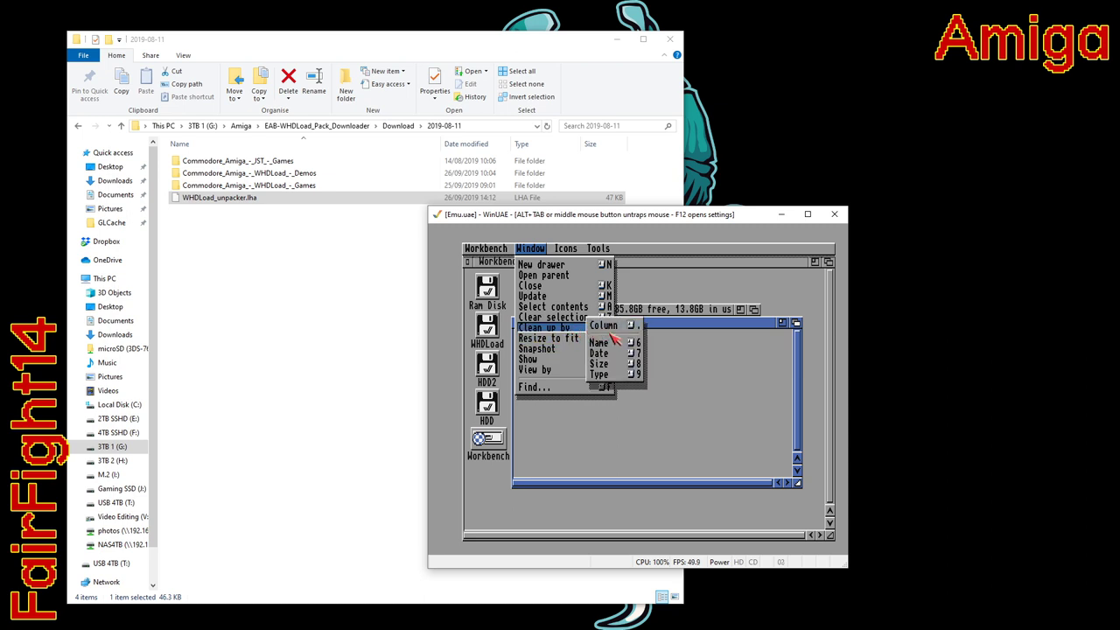
{"action": "left_click", "coordinate": [621, 325]}
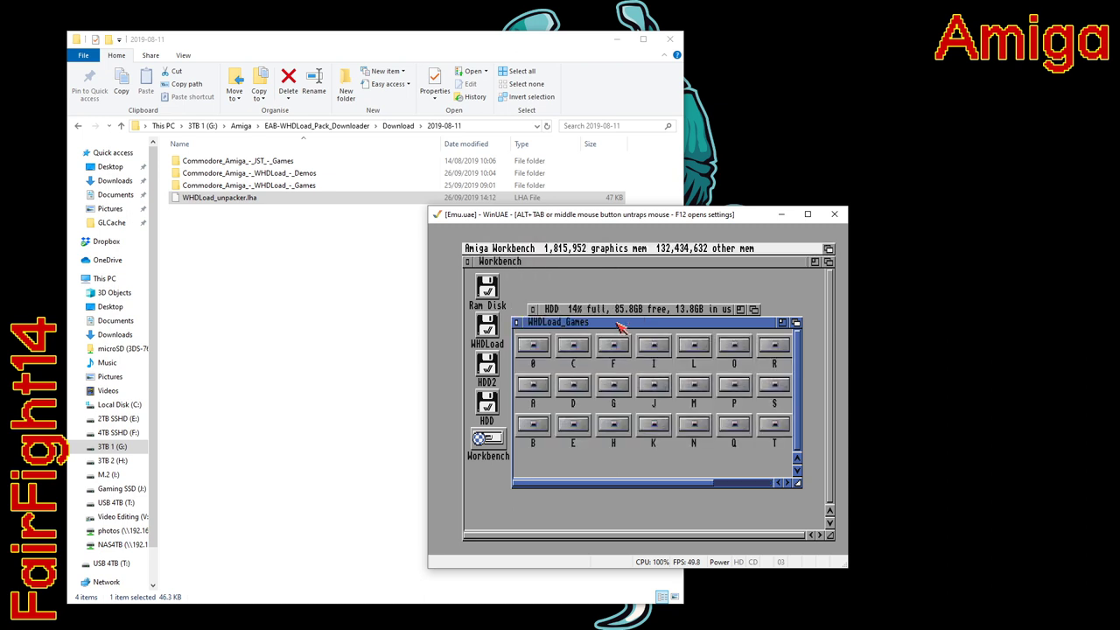
Clean up the WHDLoad_Games icons by name and snapshot all of the window's contents
{"action": "right_click", "coordinate": [538, 247]}
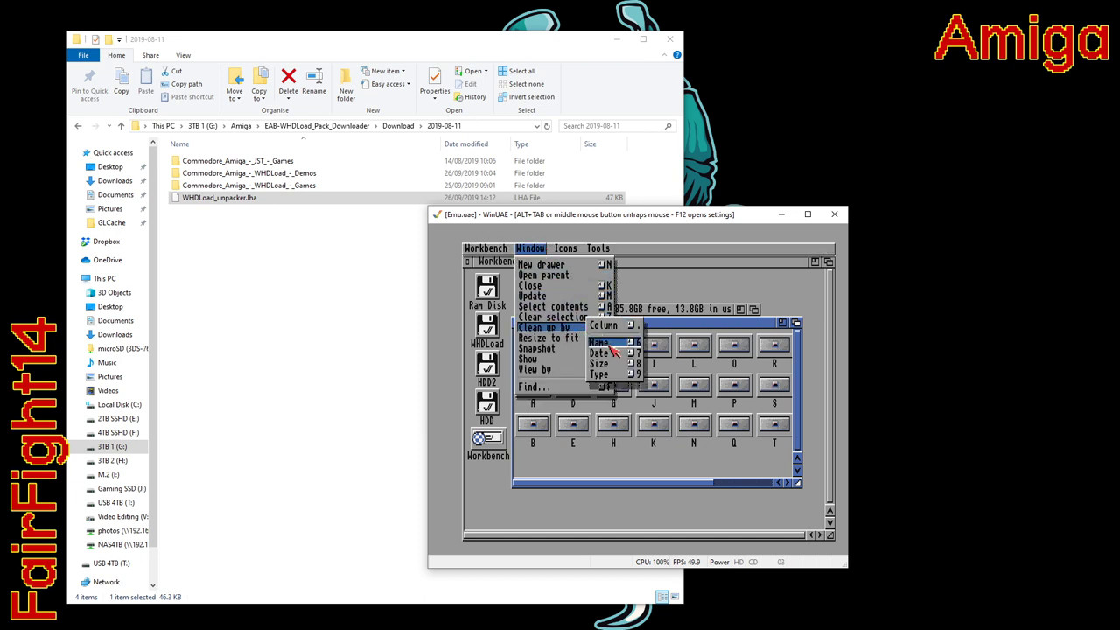
{"action": "left_click", "coordinate": [600, 342]}
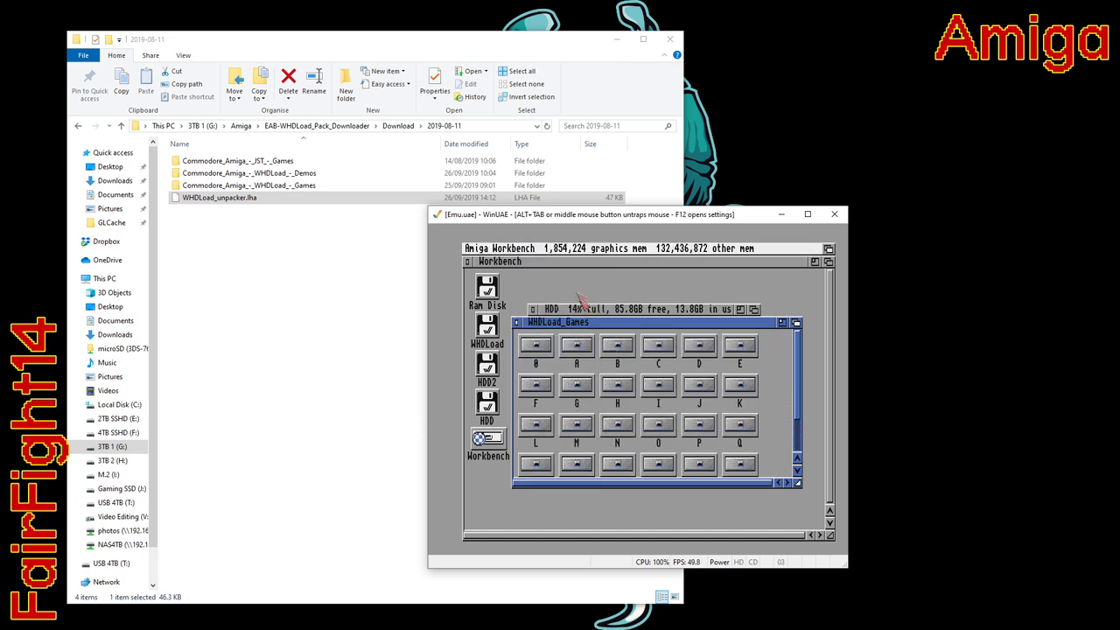
{"action": "right_click", "coordinate": [553, 249]}
{"action": "mouse_move", "coordinate": [552, 350]}
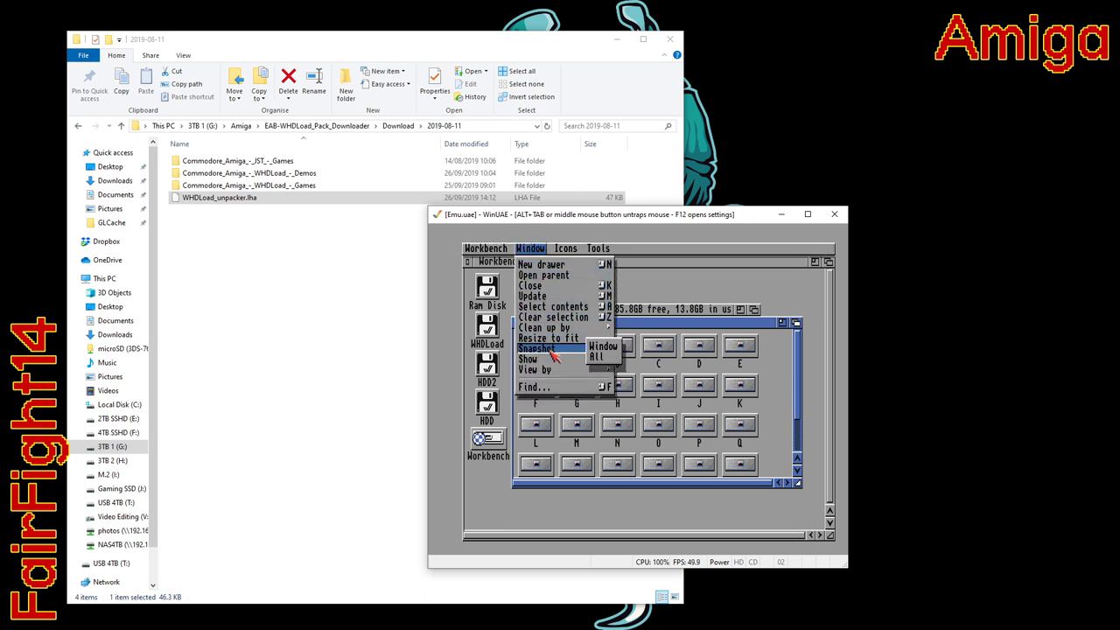
{"action": "left_click", "coordinate": [599, 357]}
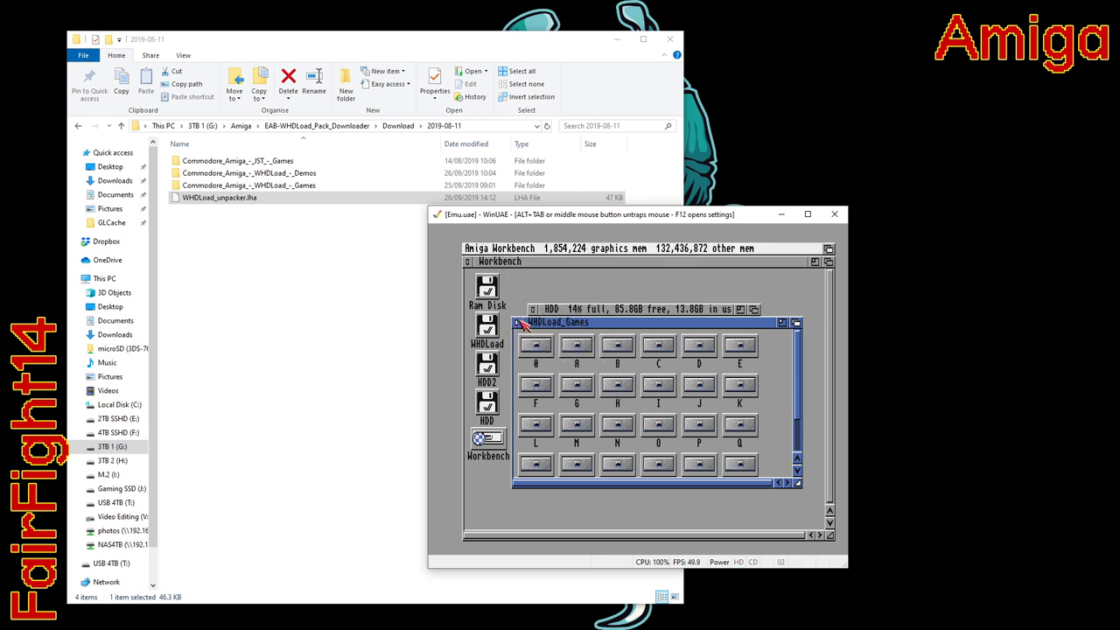
Open the 0 drawer, enlarge its window and clean up its icons by column
{"action": "double_click", "coordinate": [542, 346]}
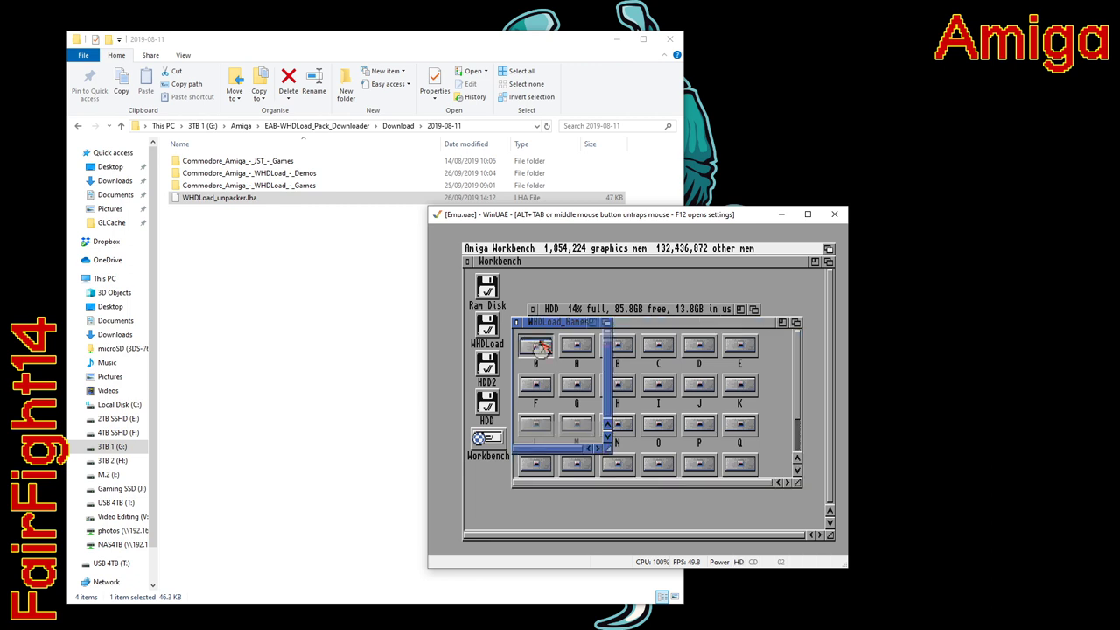
{"action": "left_click_drag", "start_coordinate": [609, 446], "coordinate": [794, 461]}
{"action": "right_click", "coordinate": [529, 250]}
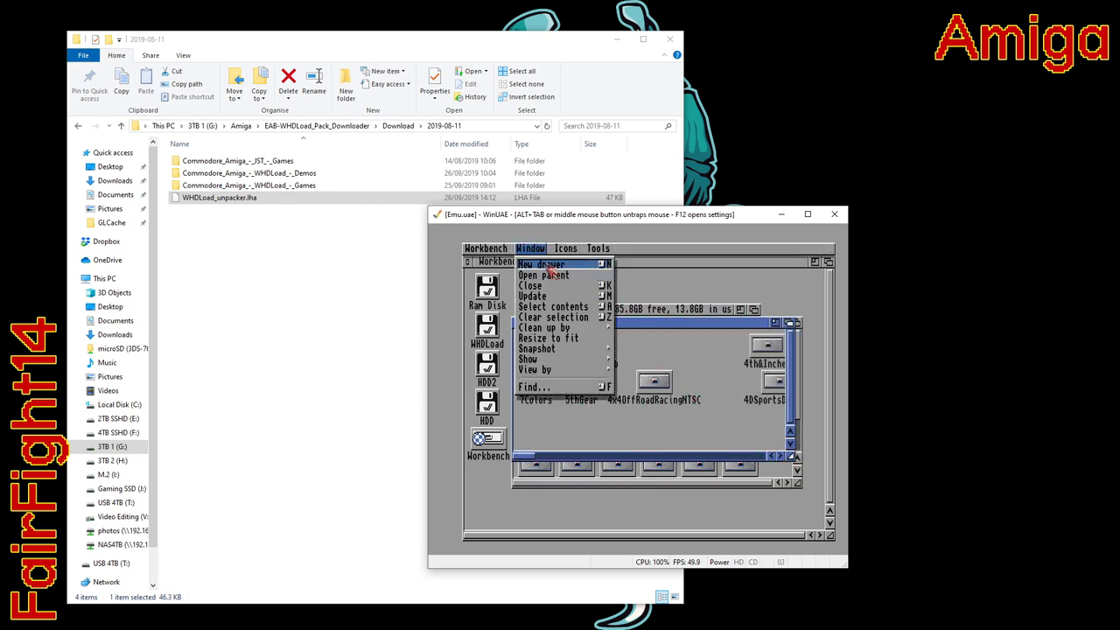
{"action": "mouse_move", "coordinate": [560, 328]}
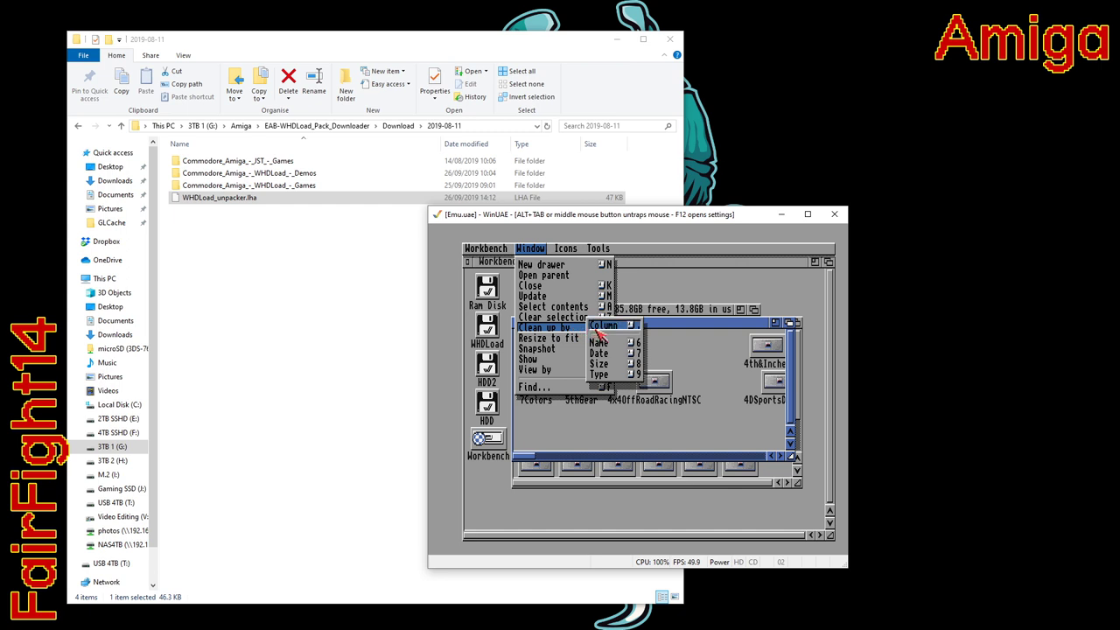
{"action": "right_click", "coordinate": [596, 327]}
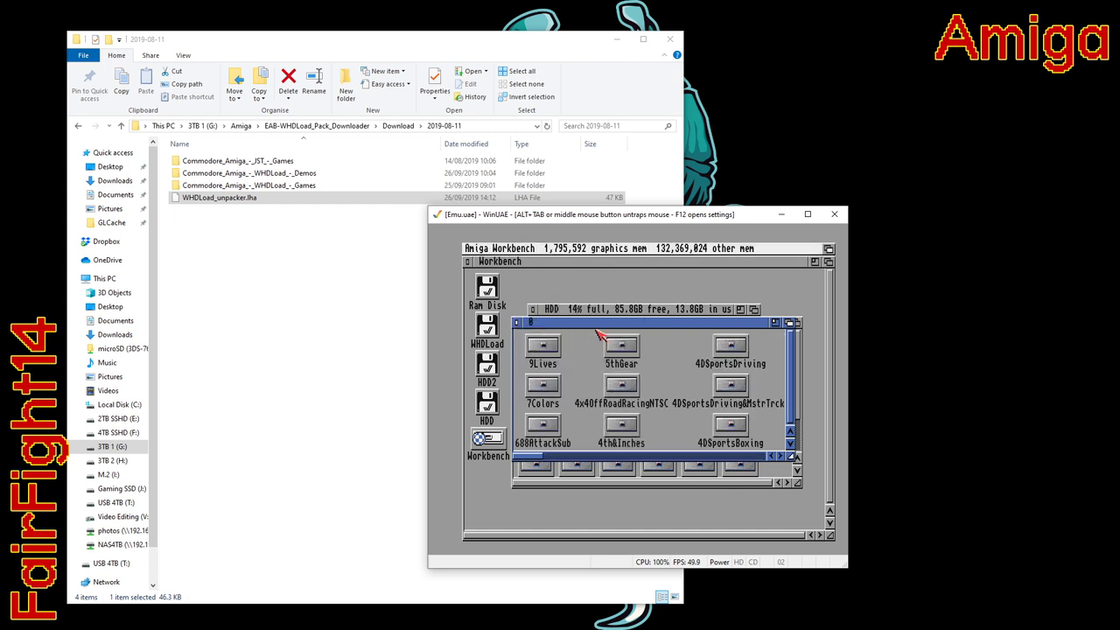
Clean up the 0 drawer's icons by name, widening its window to fit more than one column
{"action": "right_click", "coordinate": [529, 249]}
{"action": "mouse_move", "coordinate": [556, 328]}
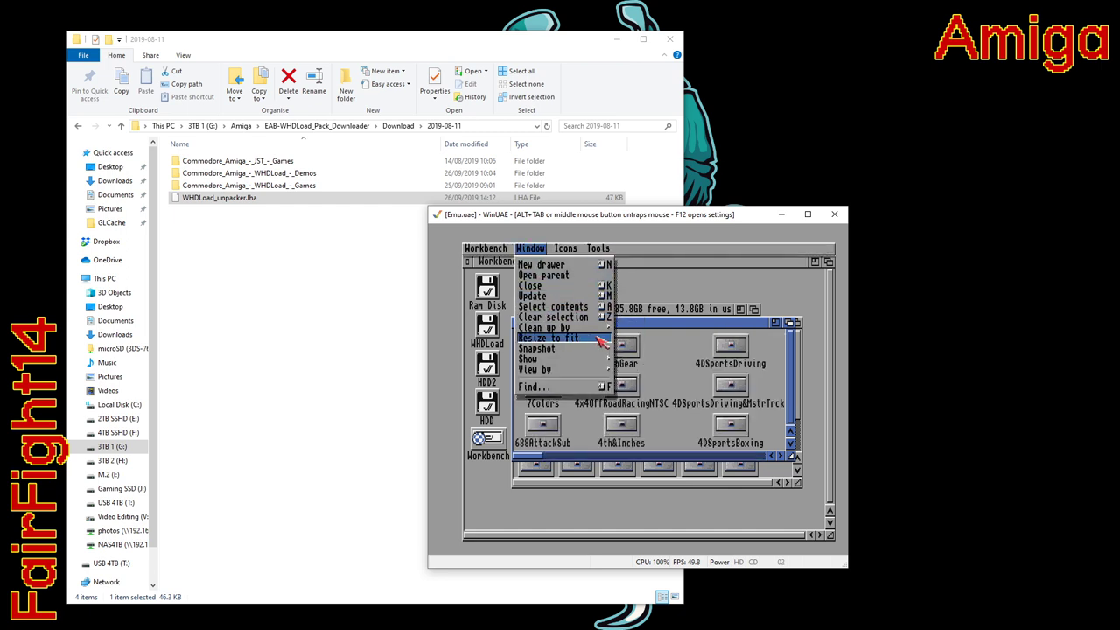
{"action": "right_click", "coordinate": [607, 340]}
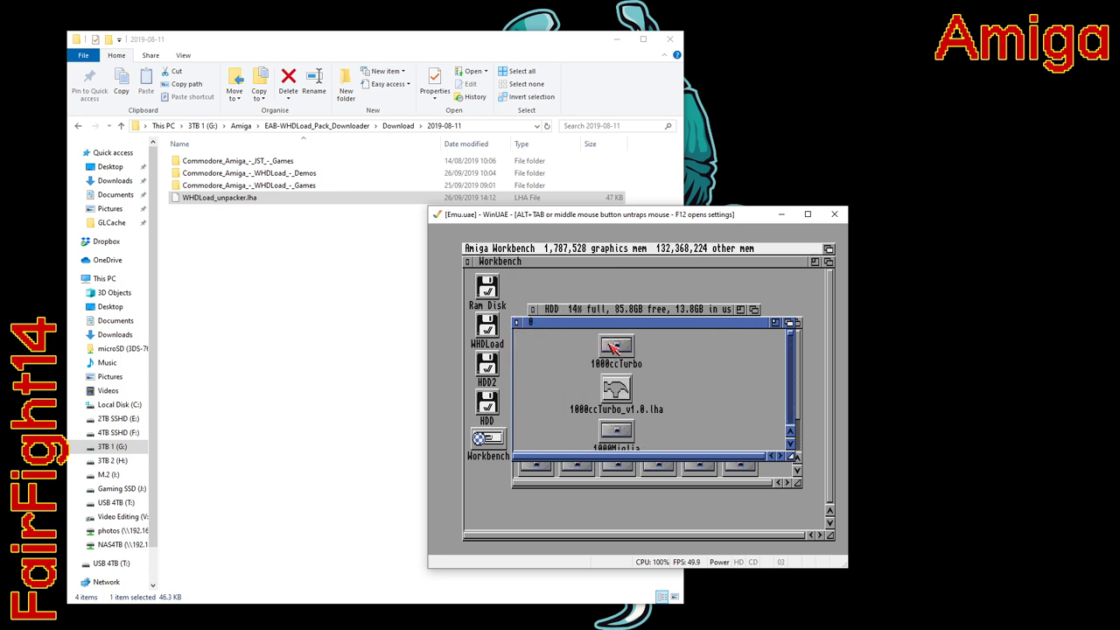
{"action": "left_click_drag", "start_coordinate": [616, 328], "coordinate": [567, 328]}
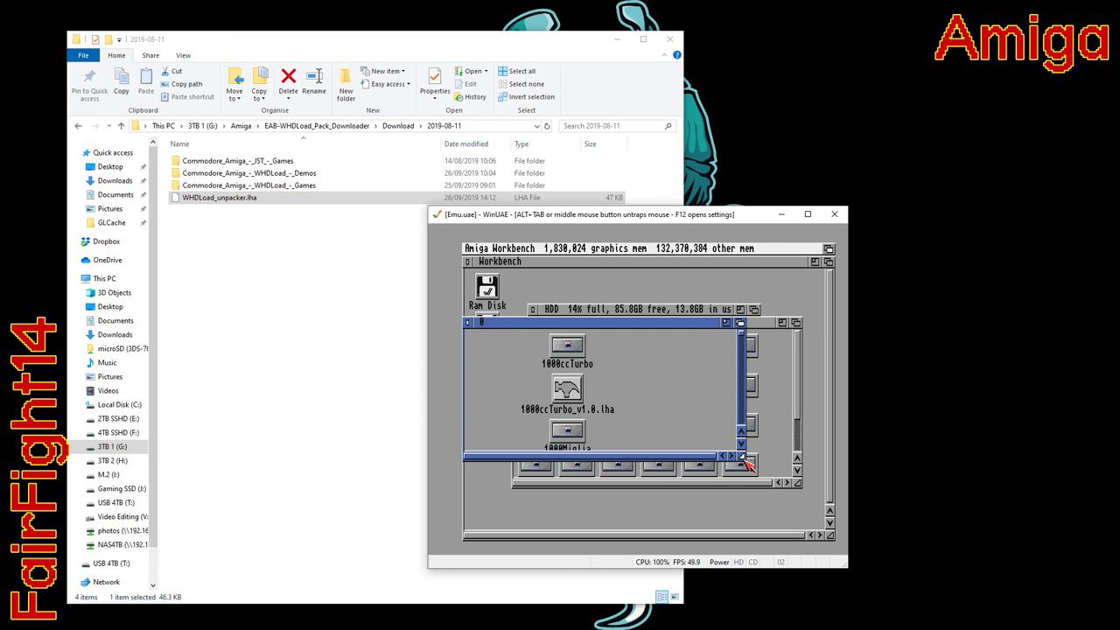
{"action": "left_click_drag", "start_coordinate": [746, 463], "coordinate": [812, 462]}
{"action": "right_click", "coordinate": [535, 248]}
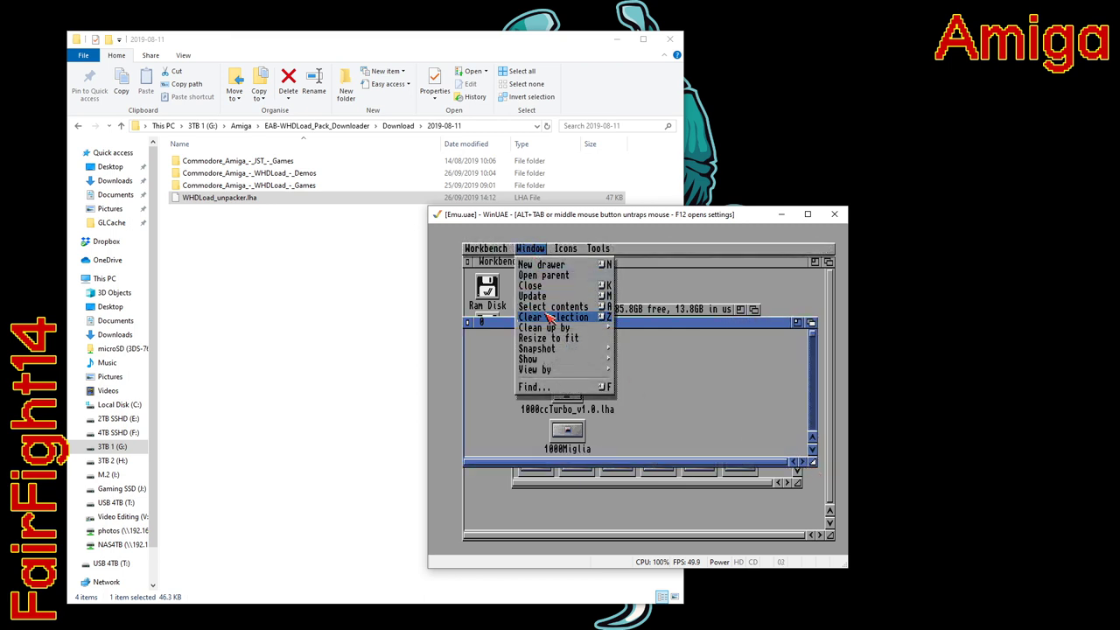
{"action": "mouse_move", "coordinate": [551, 328]}
{"action": "left_click", "coordinate": [606, 346]}
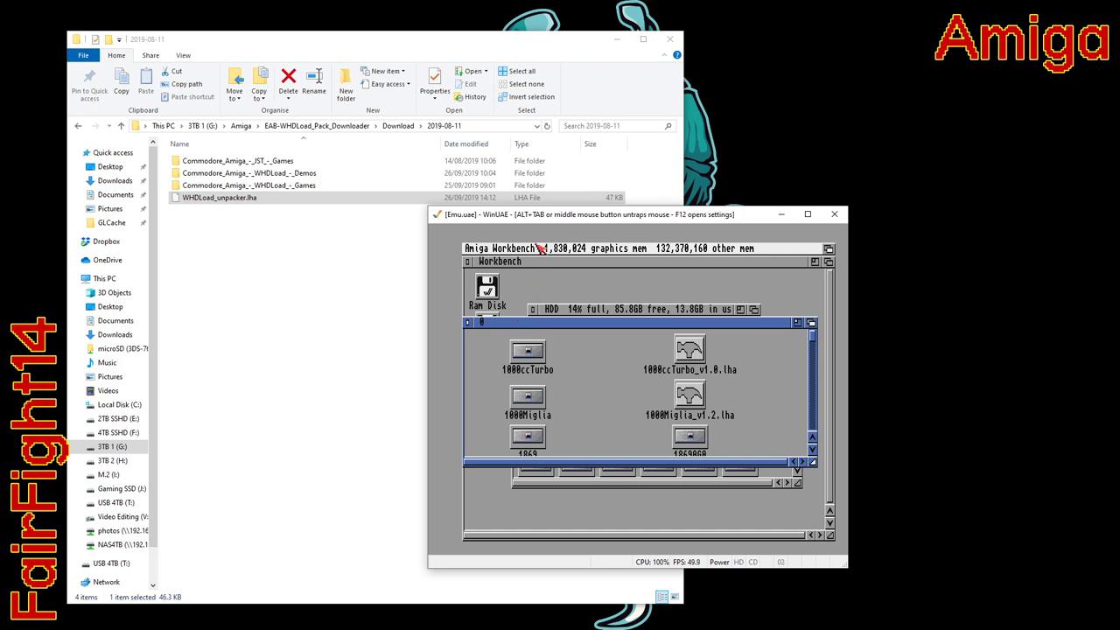
Close the 0, WHDLoad_Games and HDD windows and quit WinUAE
{"action": "left_click", "coordinate": [469, 323]}
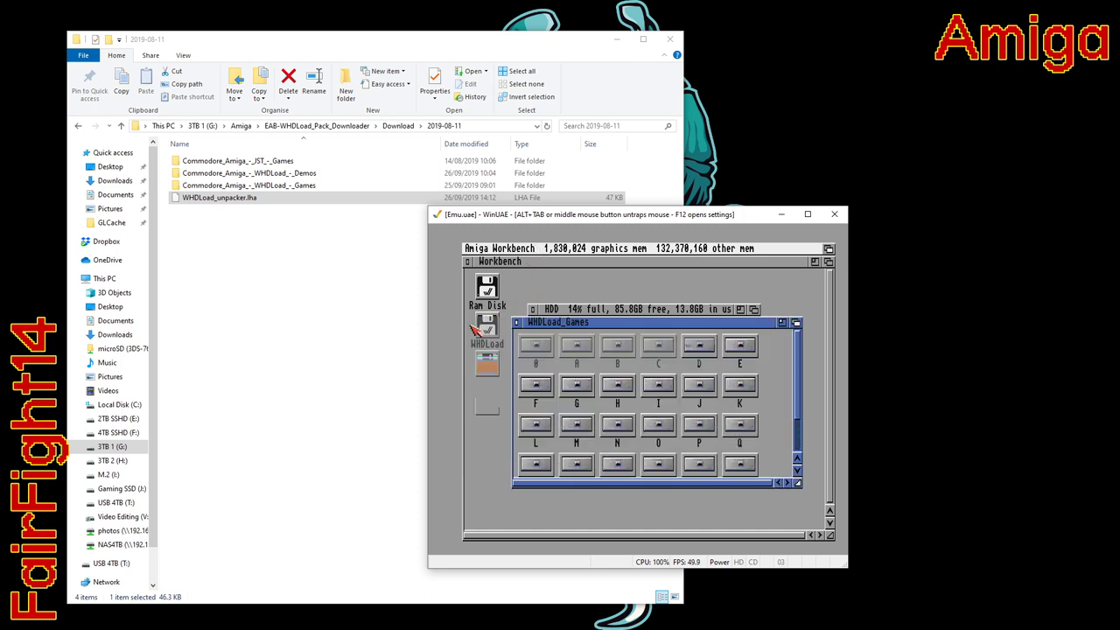
{"action": "left_click", "coordinate": [518, 323]}
{"action": "left_click", "coordinate": [532, 309]}
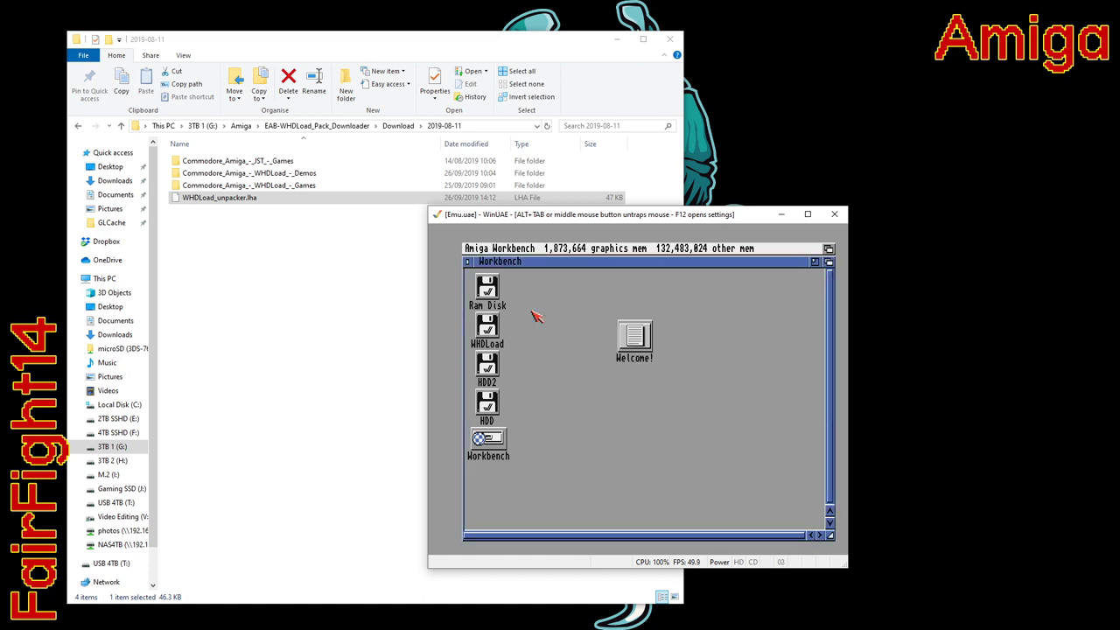
{"action": "key", "text": "F12"}
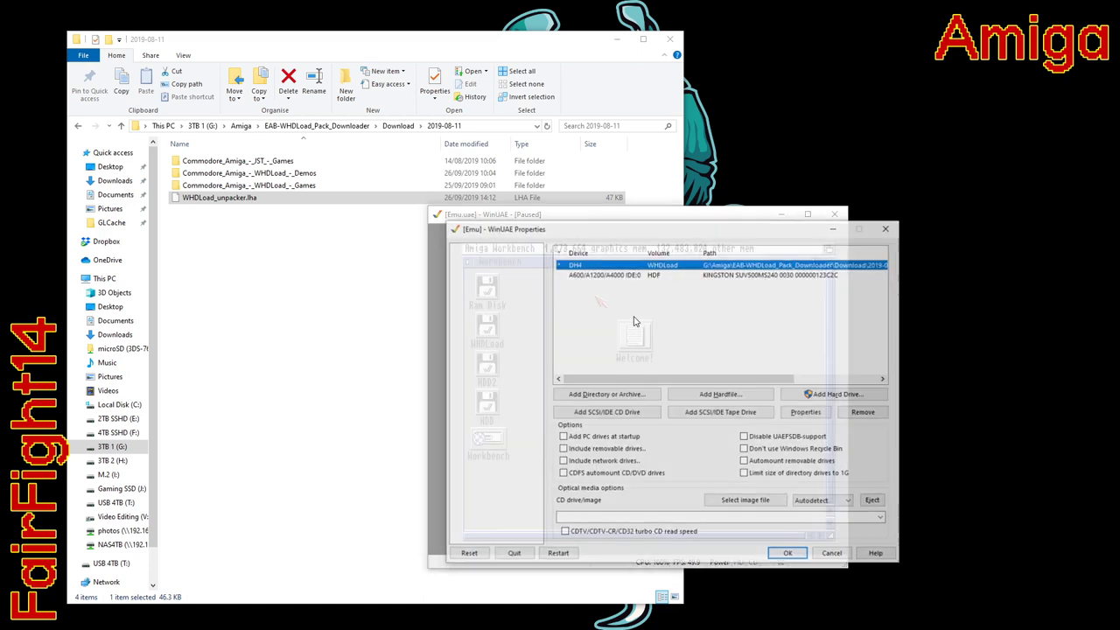
{"action": "left_click", "coordinate": [513, 553]}
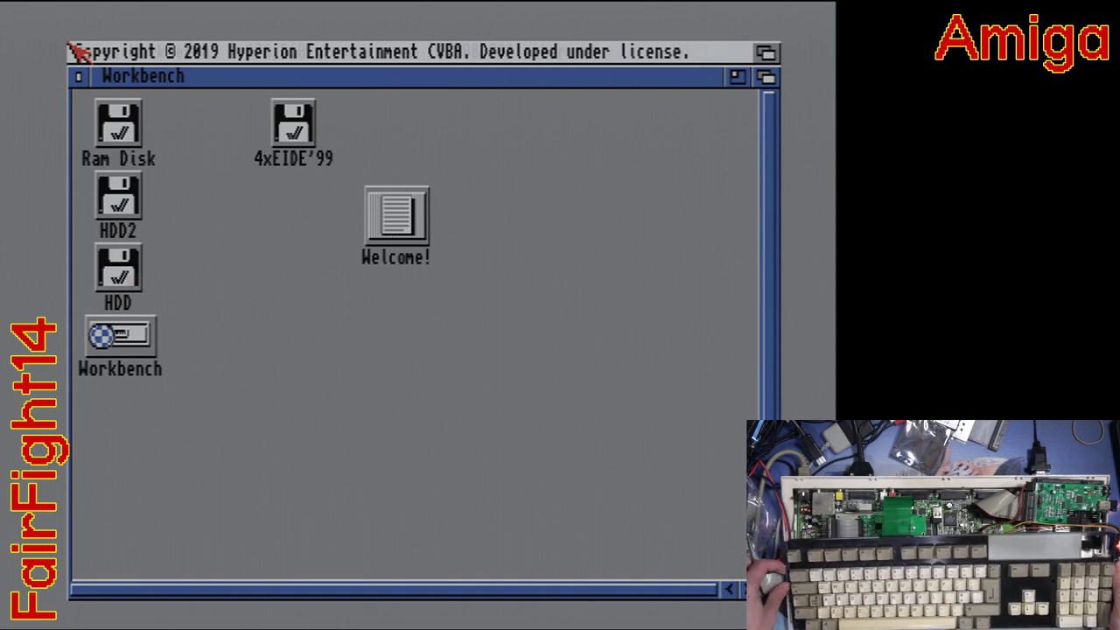
Open the HDD drive on the real Amiga's Workbench
{"action": "double_click", "coordinate": [129, 276]}
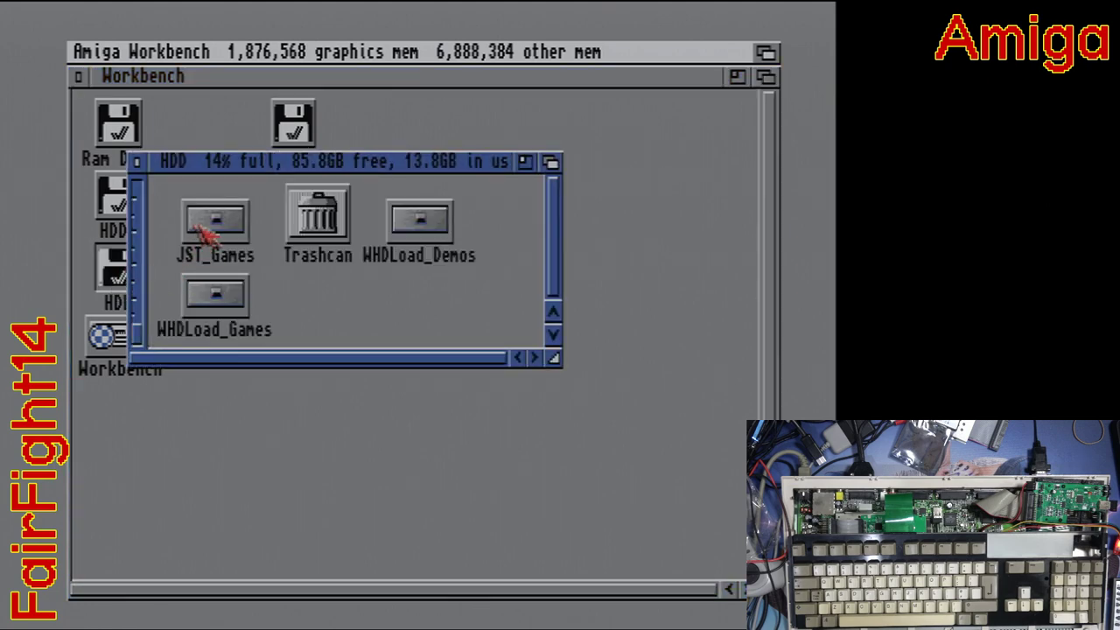
Open the 0 drawer inside WHDLoad_Games and set its window to show only icons
{"action": "double_click", "coordinate": [208, 290]}
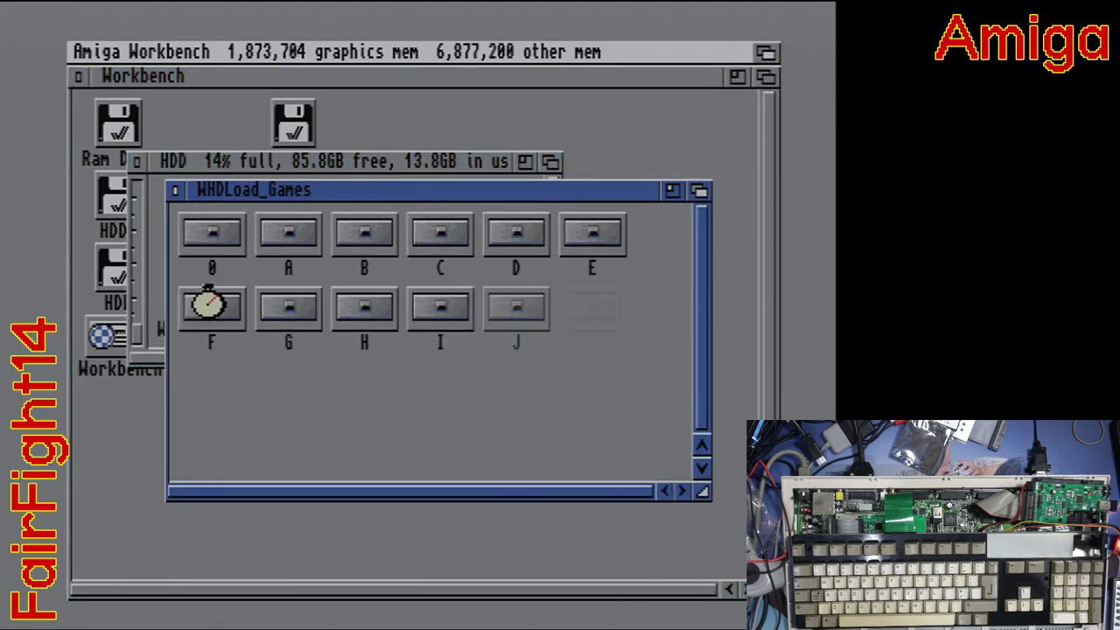
{"action": "double_click", "coordinate": [215, 234]}
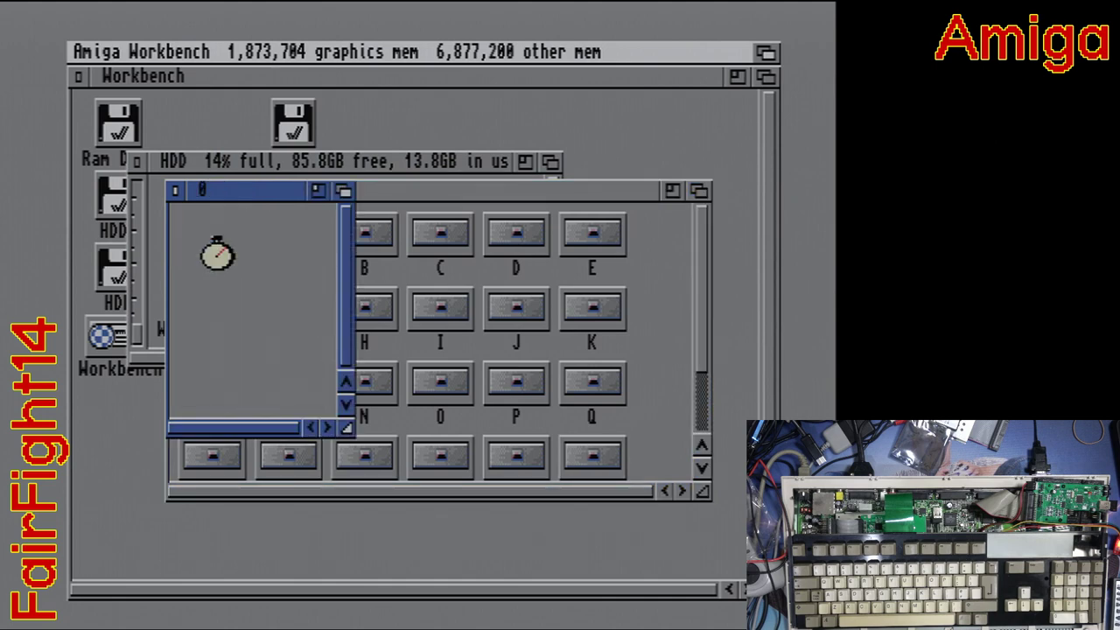
{"action": "right_click", "coordinate": [221, 48]}
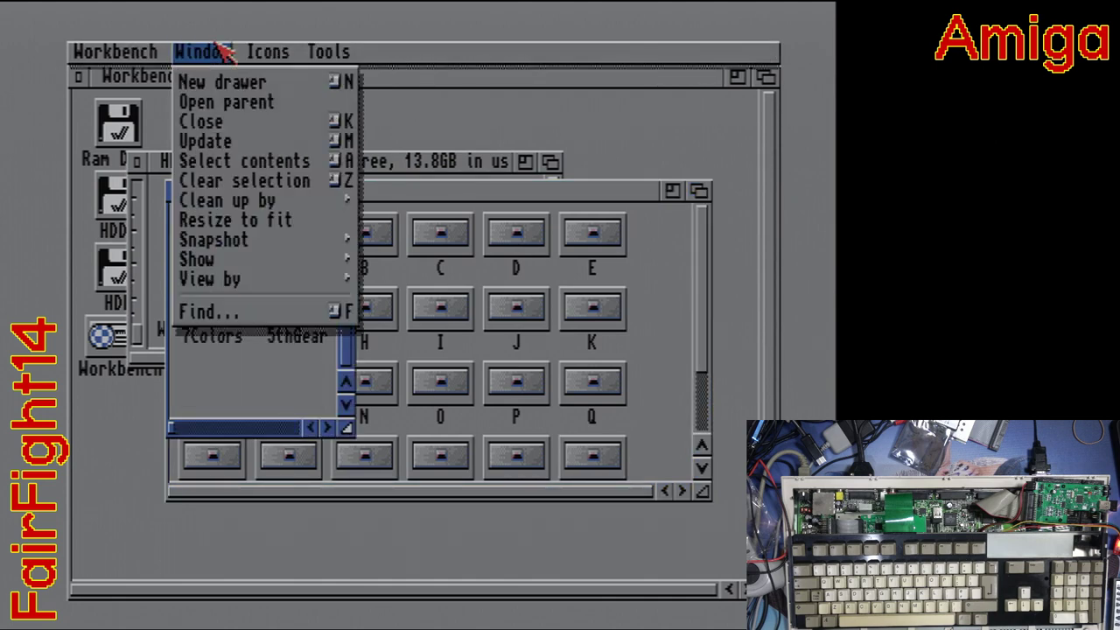
{"action": "mouse_move", "coordinate": [273, 263]}
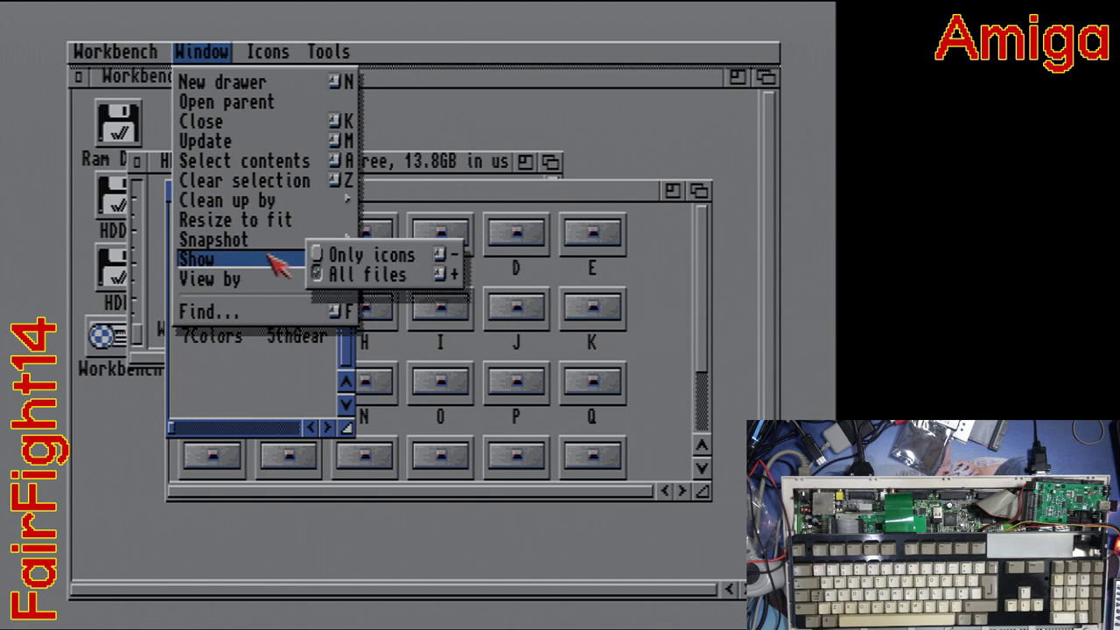
{"action": "left_click", "coordinate": [334, 255]}
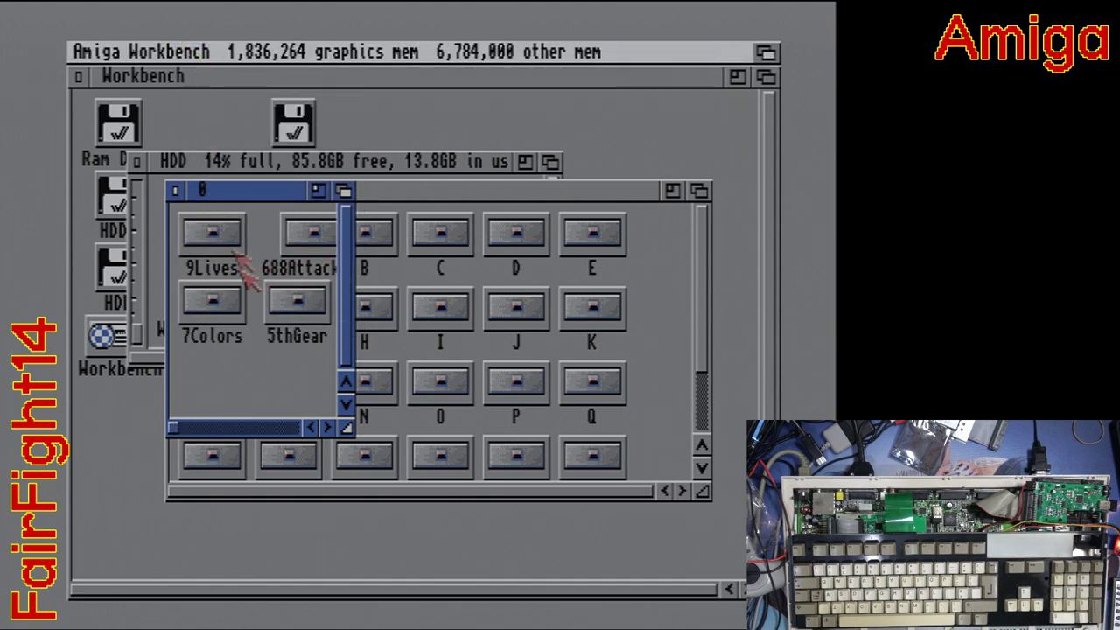
Enlarge the 0 drawer's window and clean up its icons first by column, followed by name
{"action": "left_click_drag", "start_coordinate": [350, 429], "coordinate": [670, 487]}
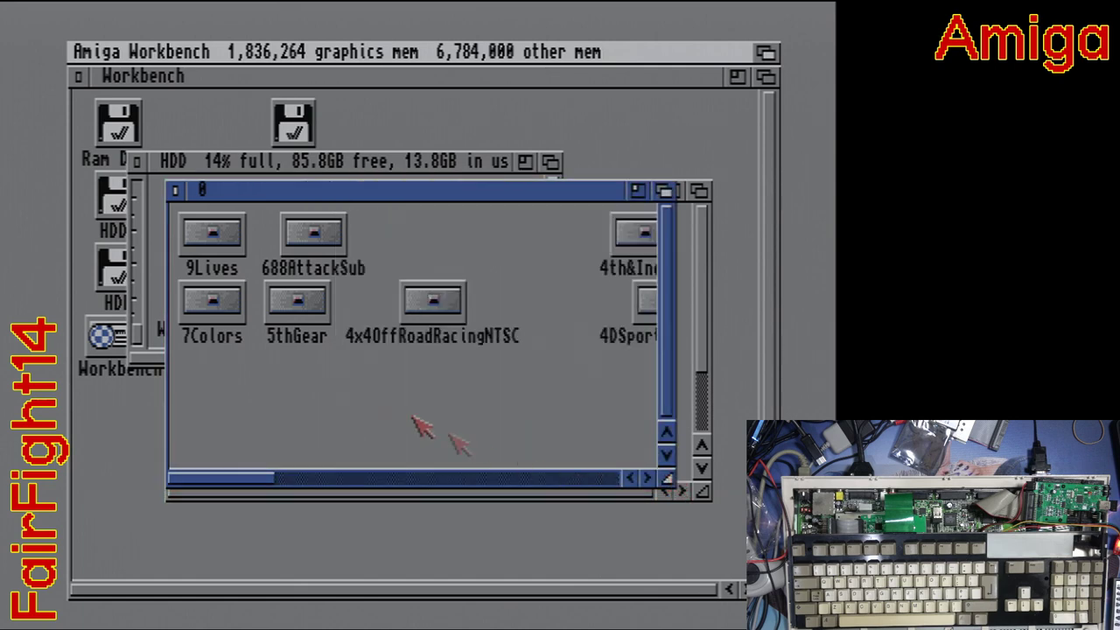
{"action": "right_click", "coordinate": [230, 50]}
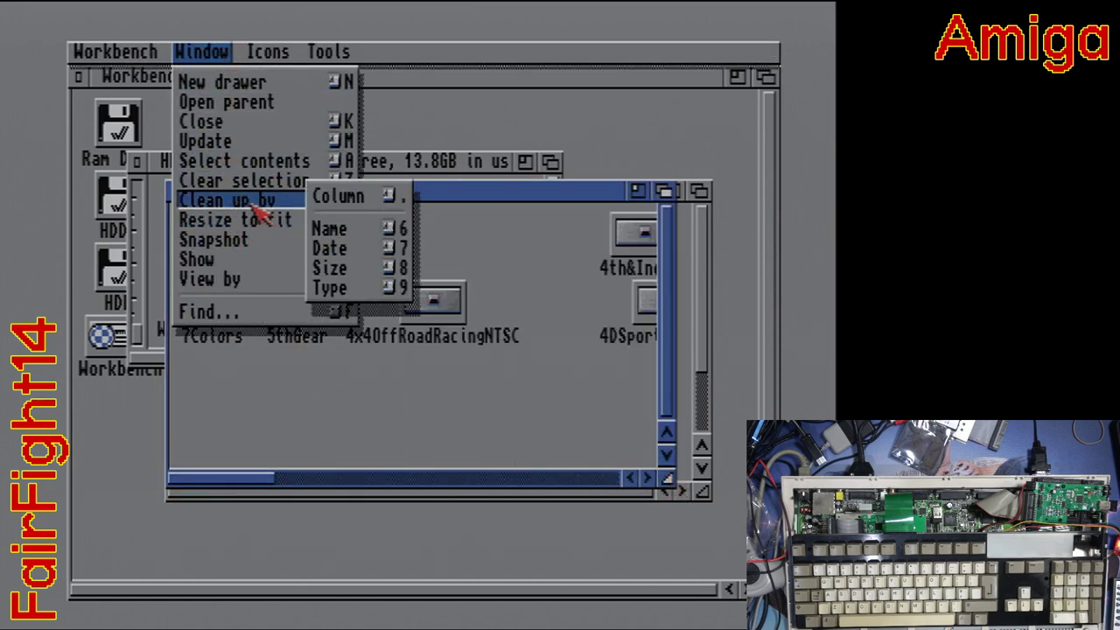
{"action": "right_click", "coordinate": [350, 197]}
{"action": "right_click", "coordinate": [199, 50]}
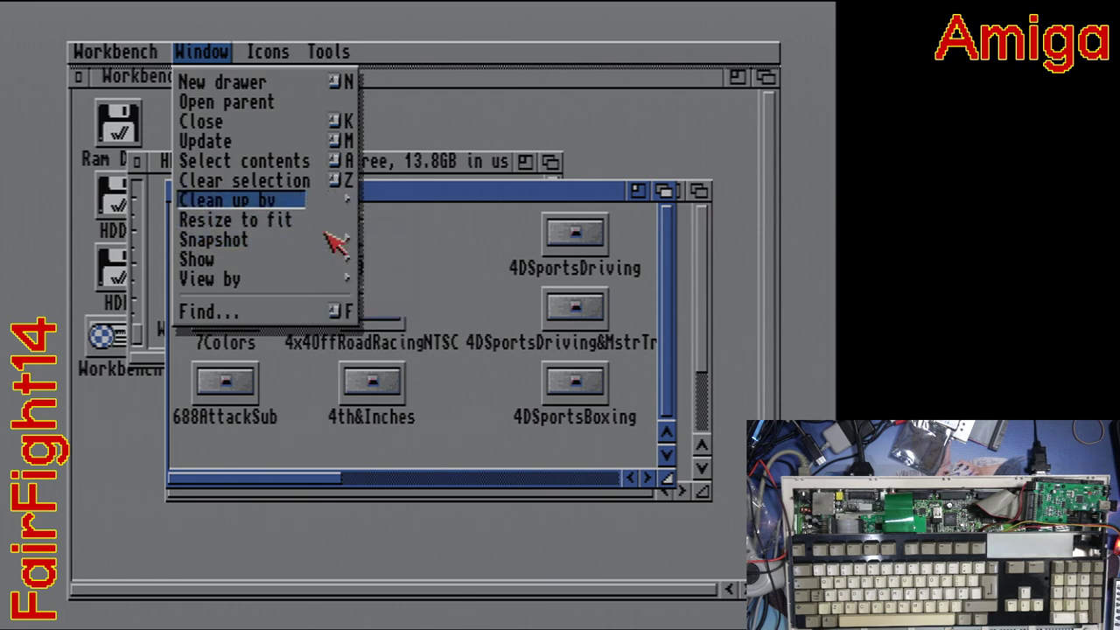
{"action": "right_click", "coordinate": [335, 243]}
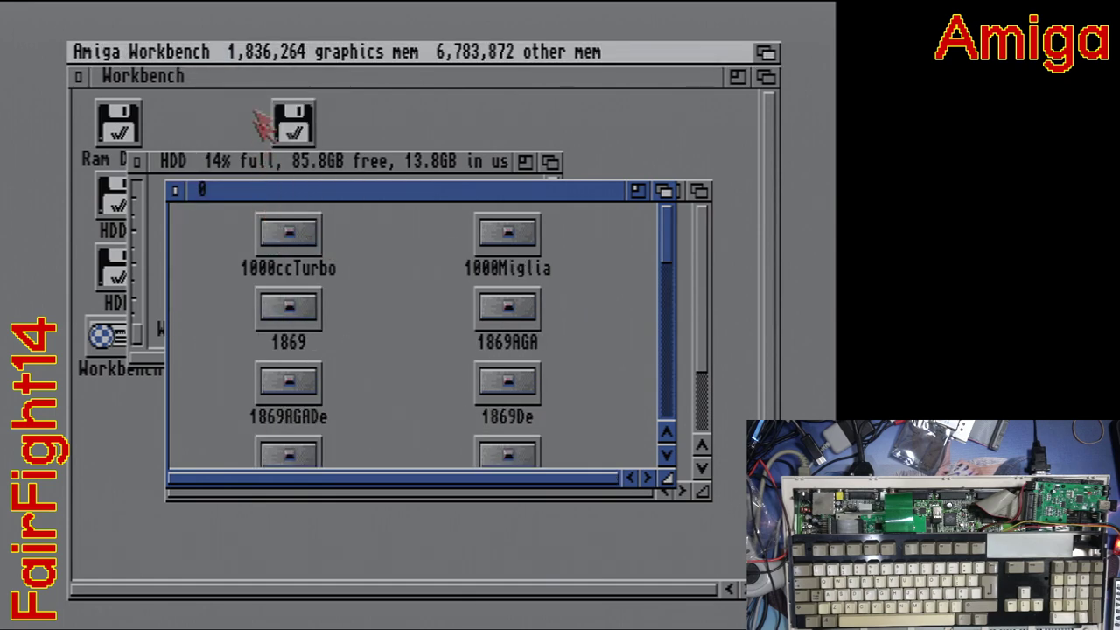
Check the 0 drawer's Show setting, and open the 1000ccTurbo drawer to view its contents before closing it
{"action": "right_click", "coordinate": [207, 49]}
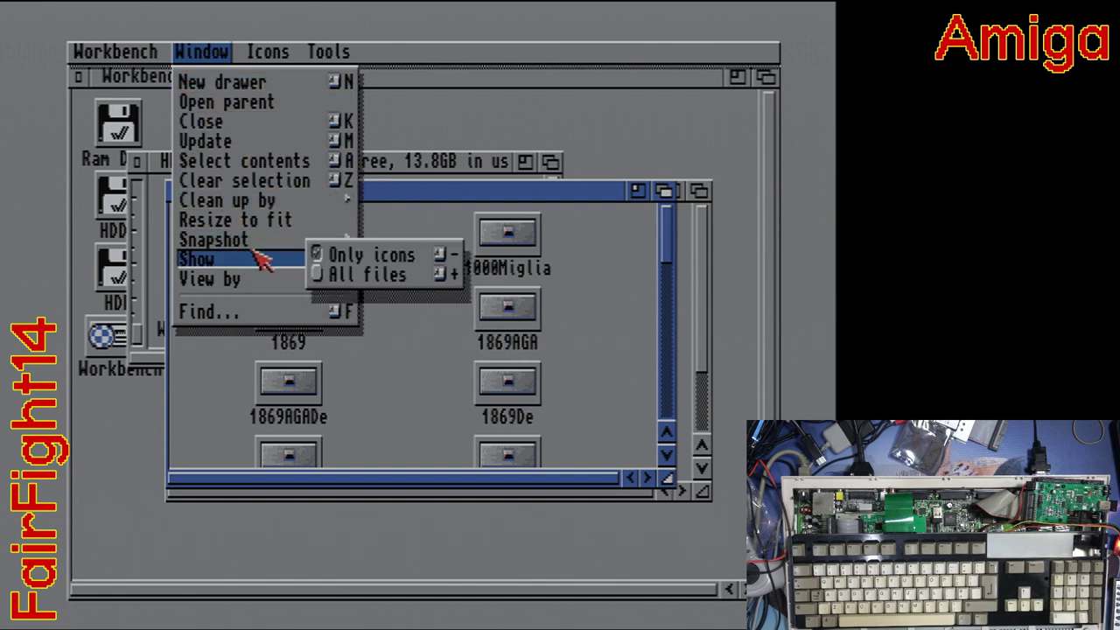
{"action": "right_click", "coordinate": [321, 255]}
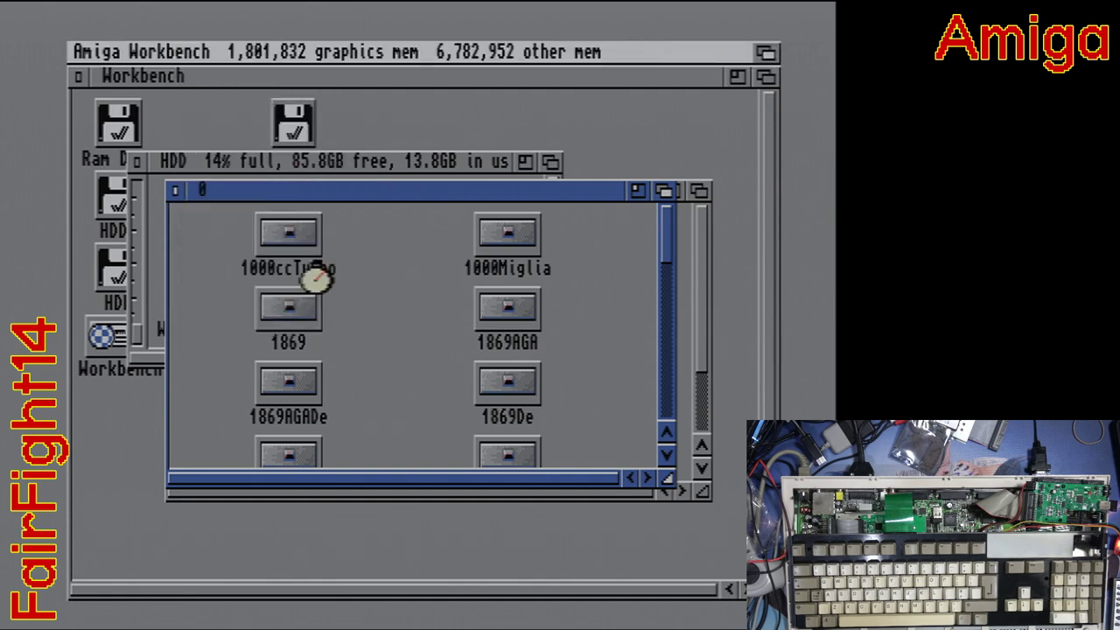
{"action": "double_click", "coordinate": [291, 234]}
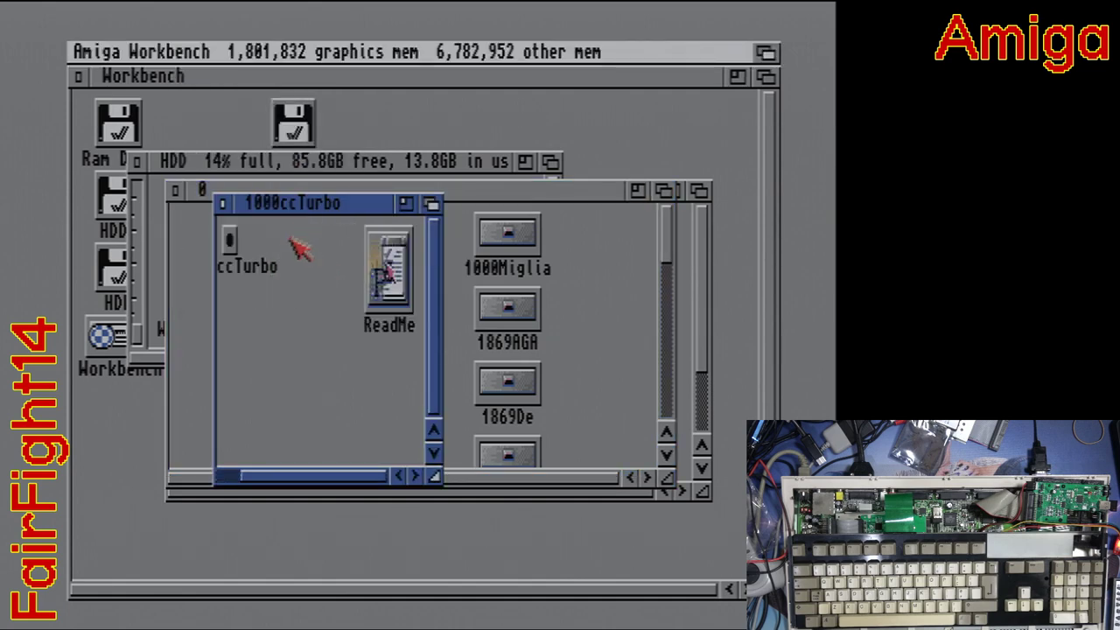
{"action": "left_click", "coordinate": [222, 204]}
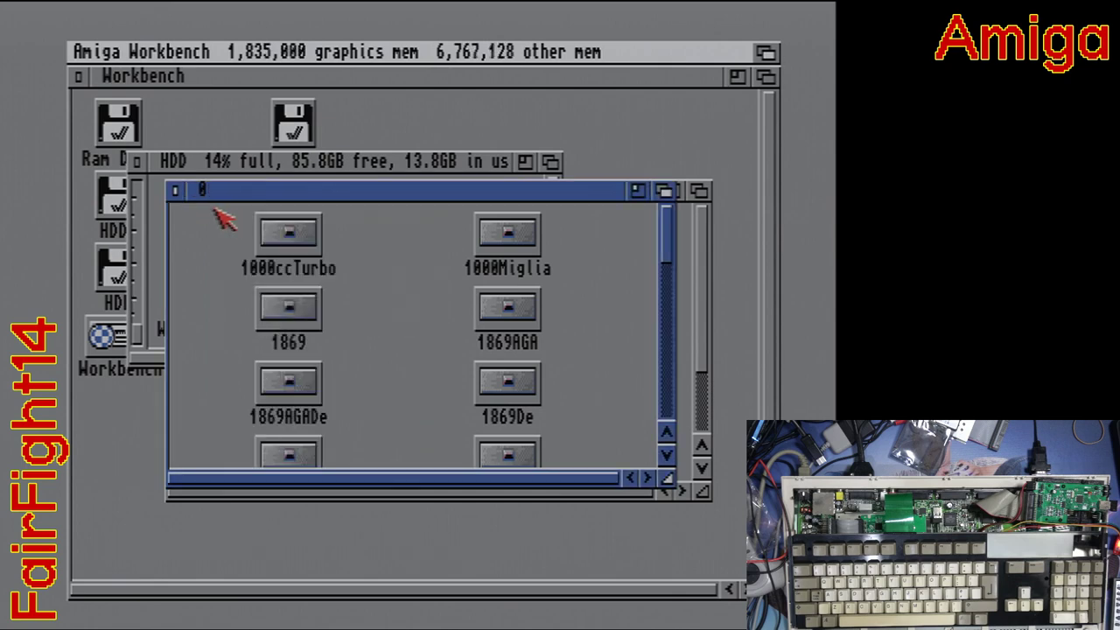
Close the 0, WHDLoad_Games and HDD windows on the real Amiga's Workbench
{"action": "left_click", "coordinate": [175, 192]}
{"action": "left_click", "coordinate": [175, 189]}
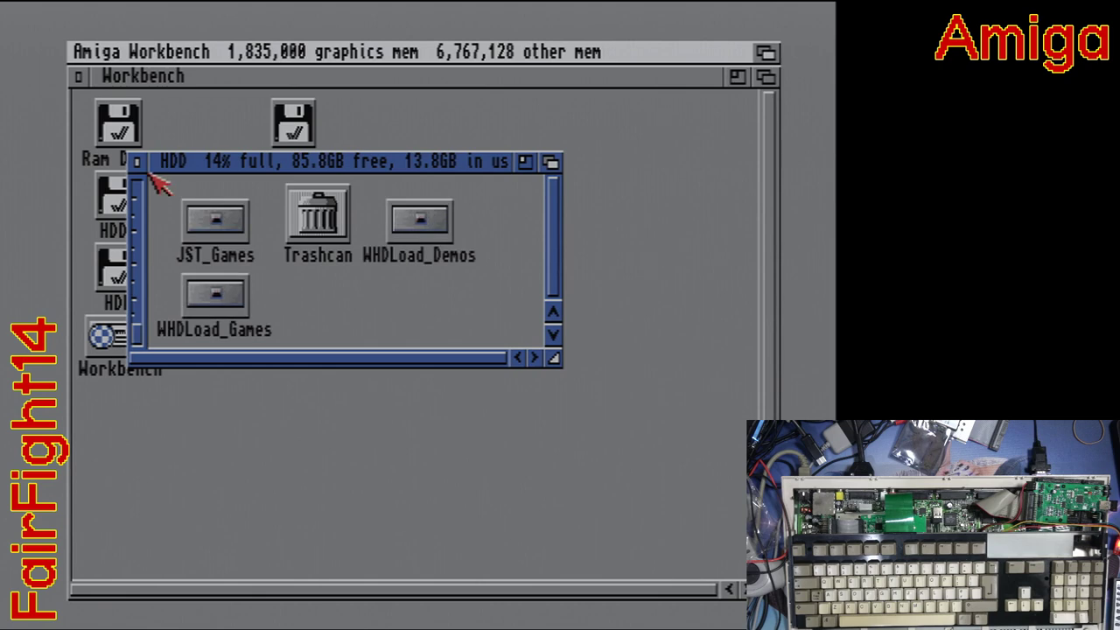
{"action": "left_click", "coordinate": [138, 163]}
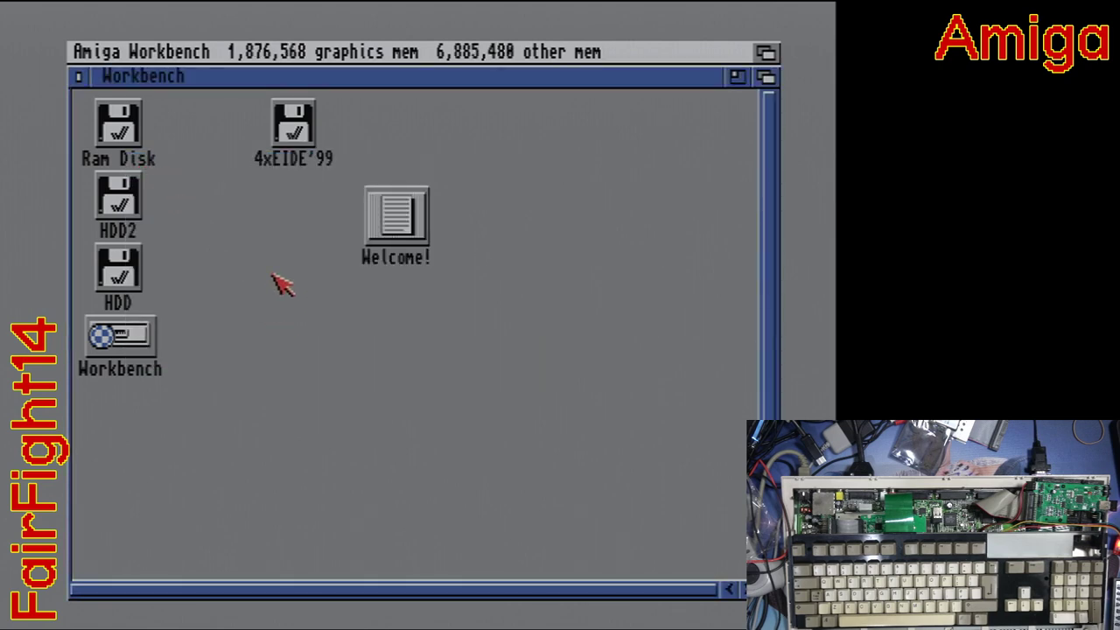